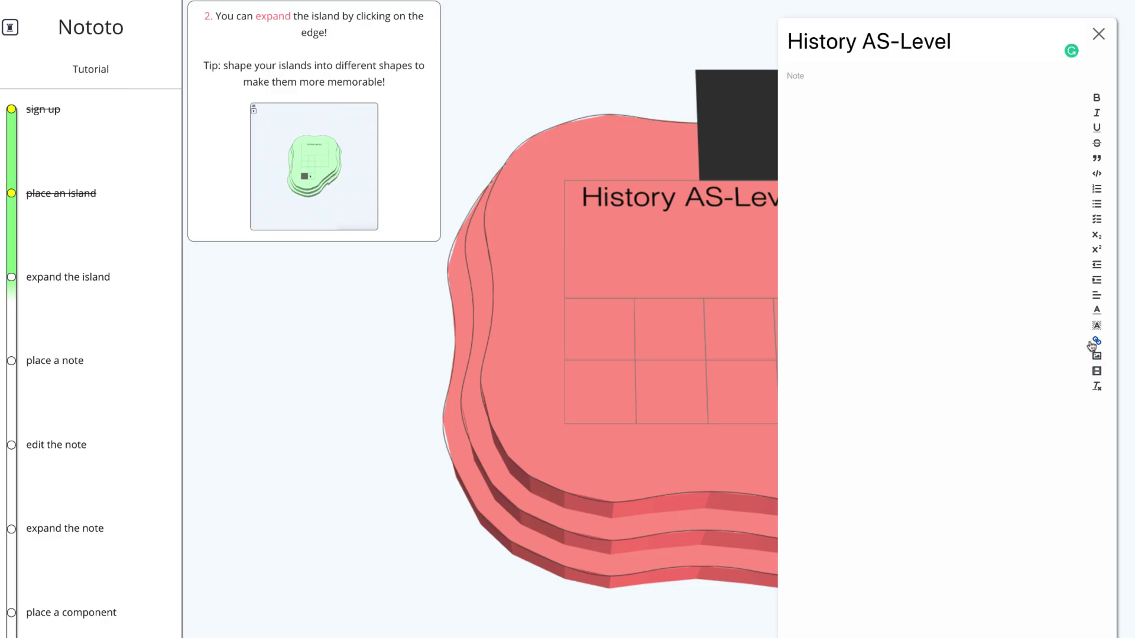
Step: Give the island the note 'Course work' and recolour it yellow
type("Course work")
left_click(706, 268)
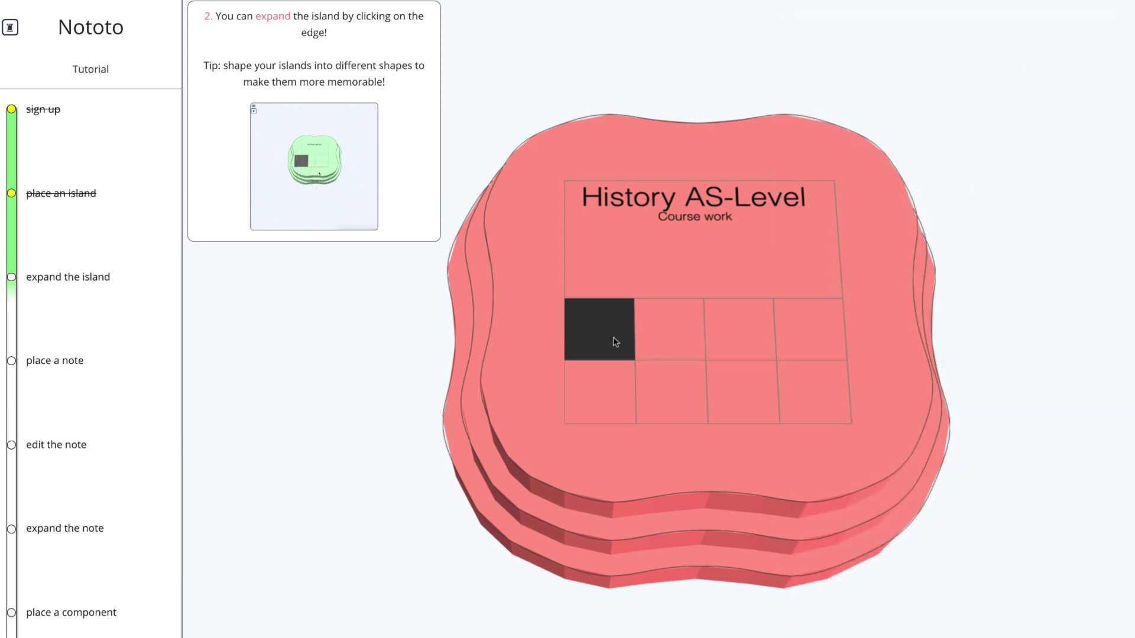
left_click(614, 342)
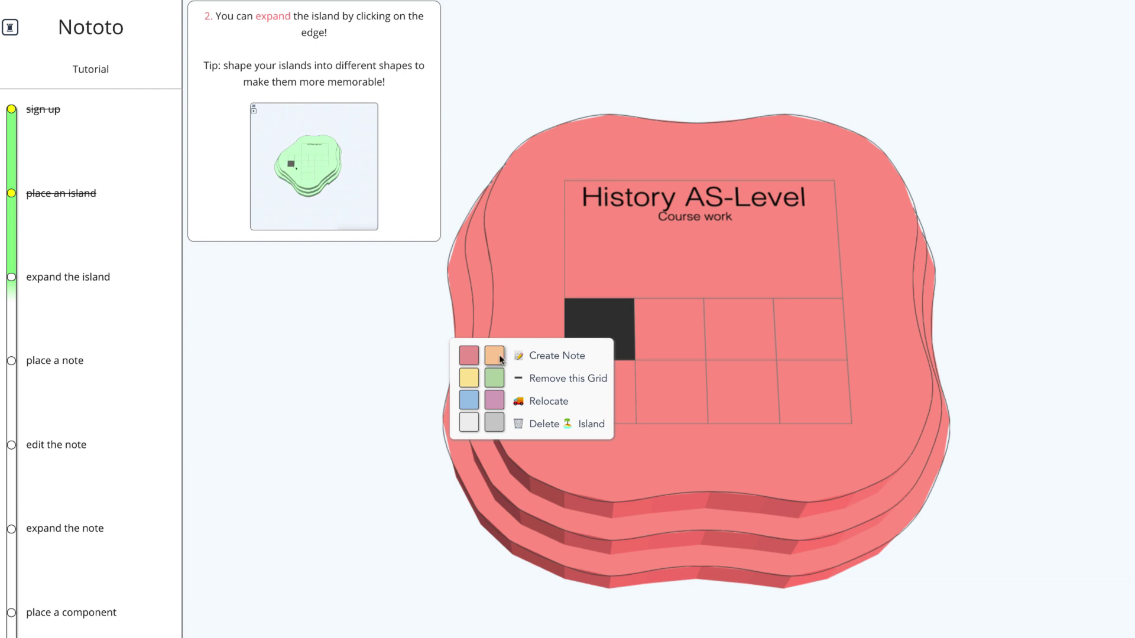
left_click(470, 380)
Step: Remove two grid cells from the History AS-Level island
left_click(587, 343)
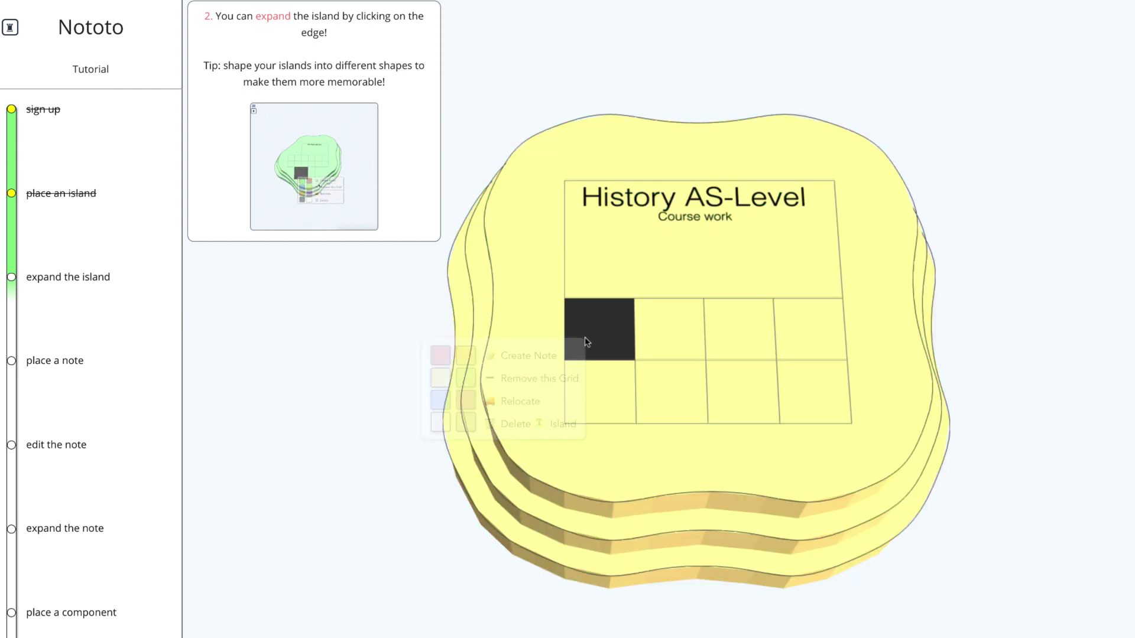
left_click(538, 383)
left_click(753, 338)
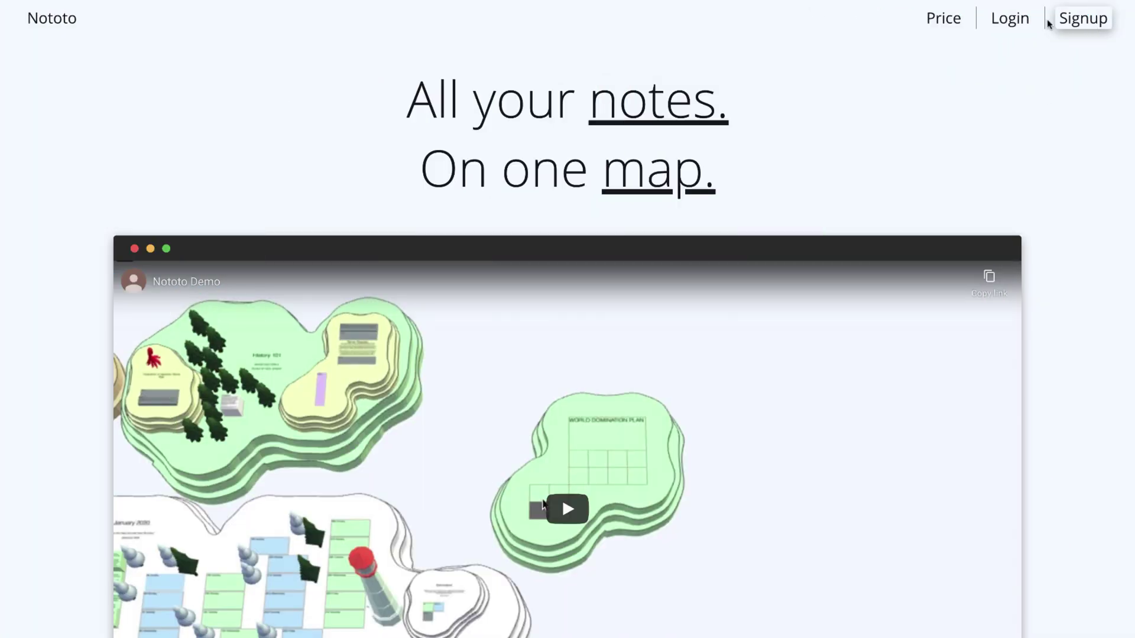
Step: View Nototo's pricing details
left_click(954, 22)
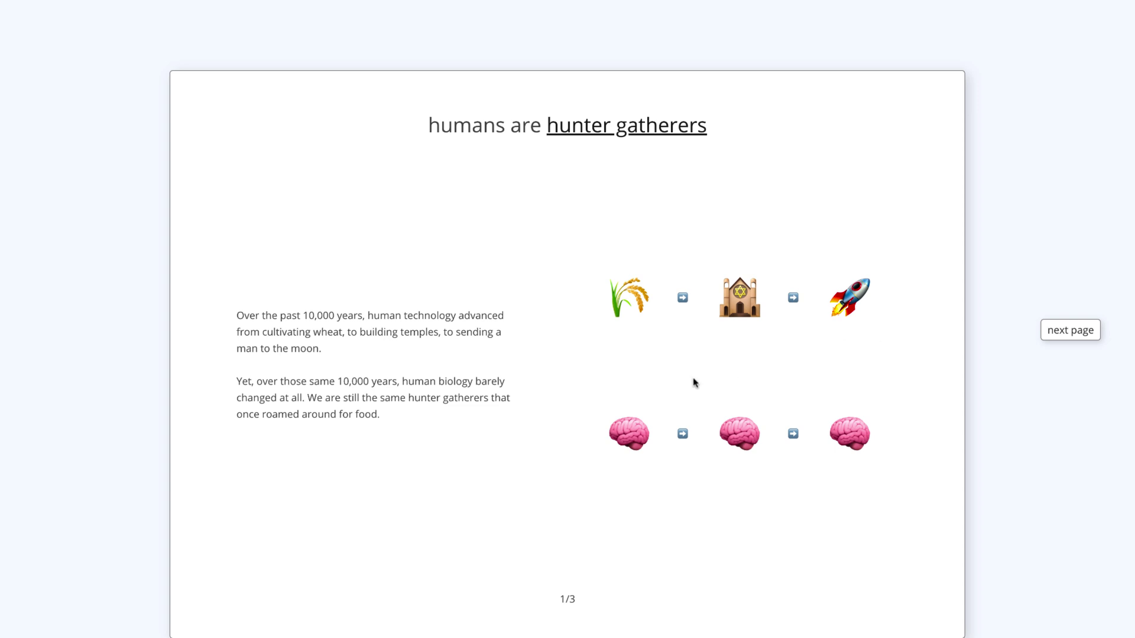
Step: Advance through the three intro slides to reach the tutorial map
left_click(1084, 332)
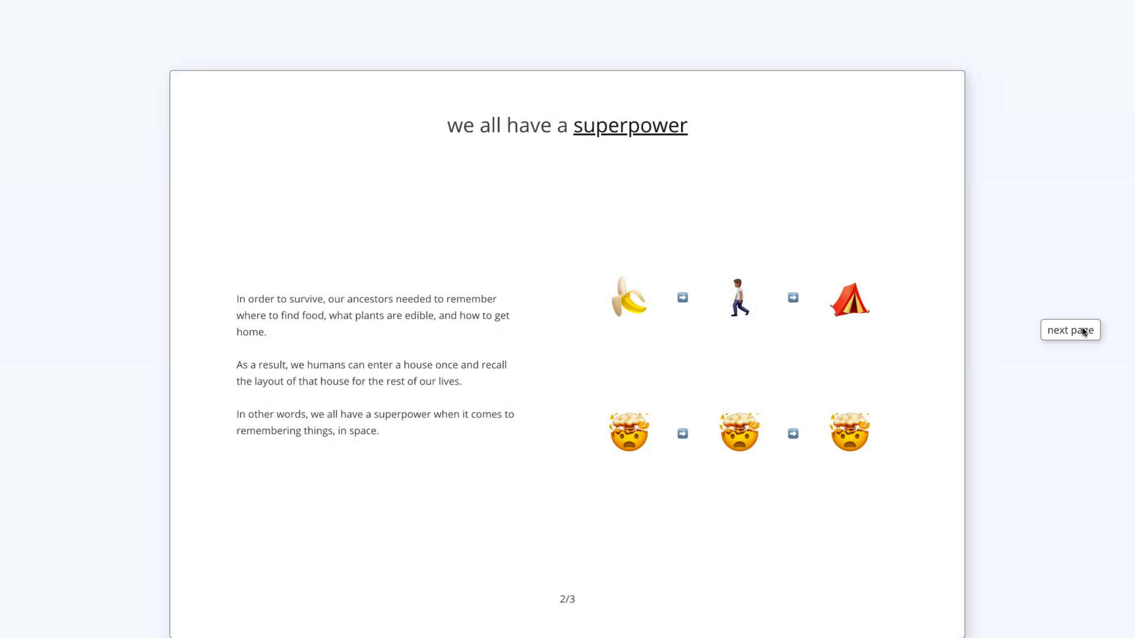
left_click(1085, 332)
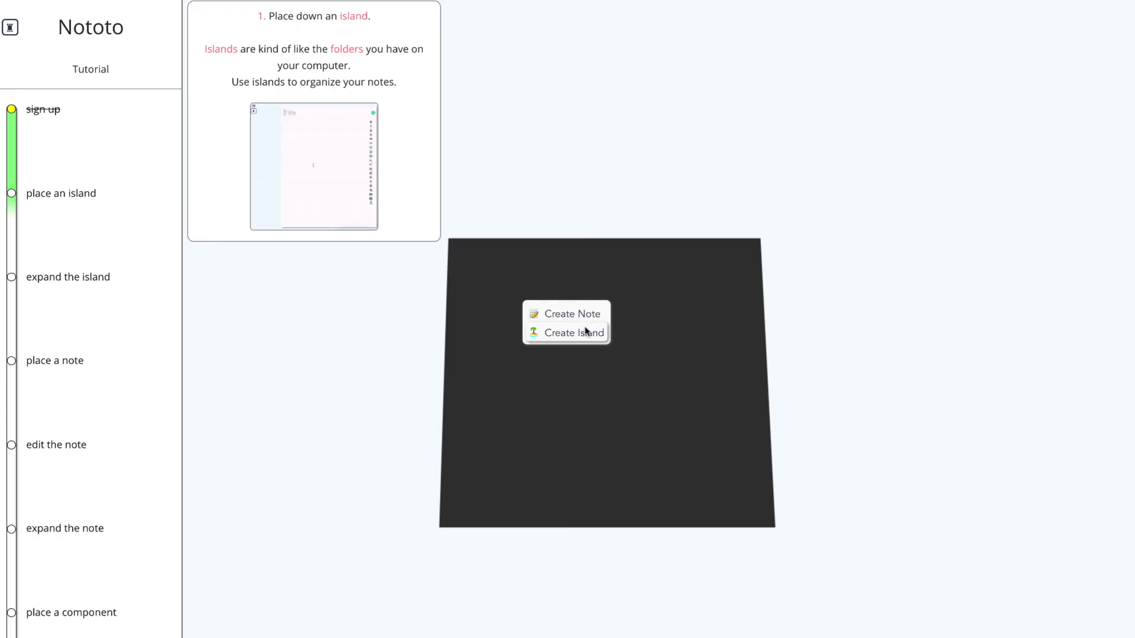
Step: Create a new island on the tutorial map and open its title editor
left_click(588, 329)
left_click(651, 347)
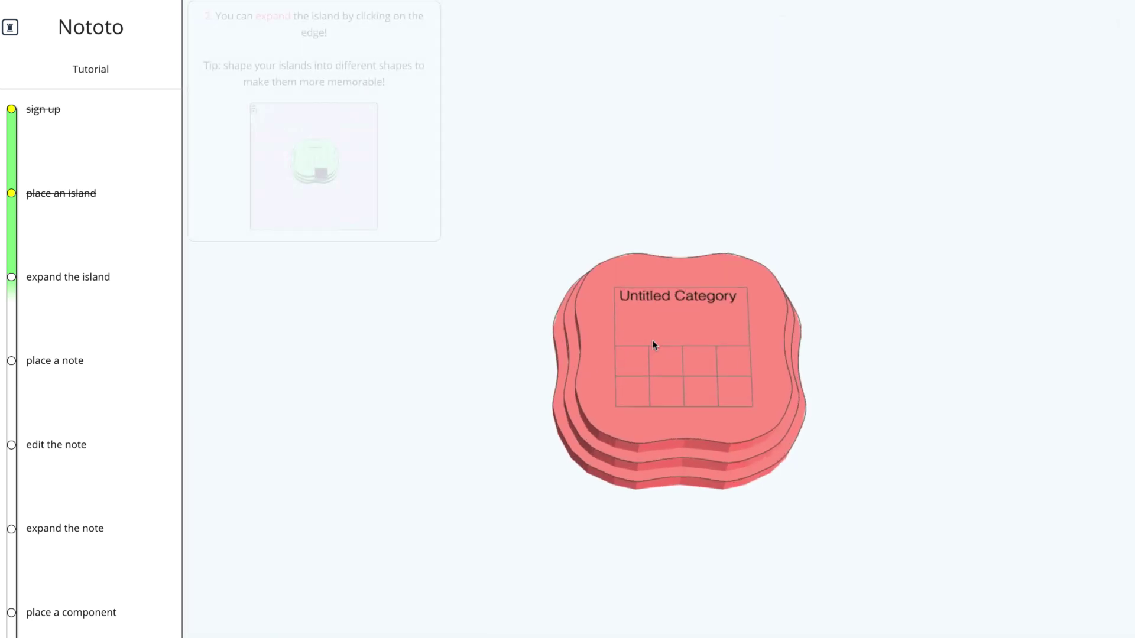
left_click_drag(845, 171, 831, 123)
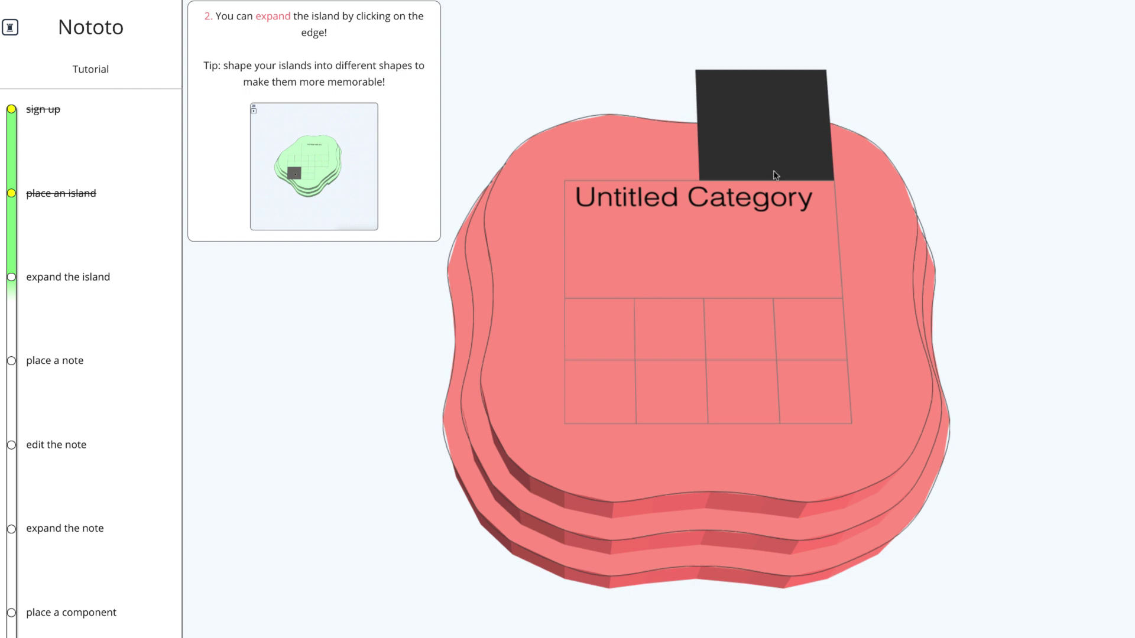
left_click(692, 197)
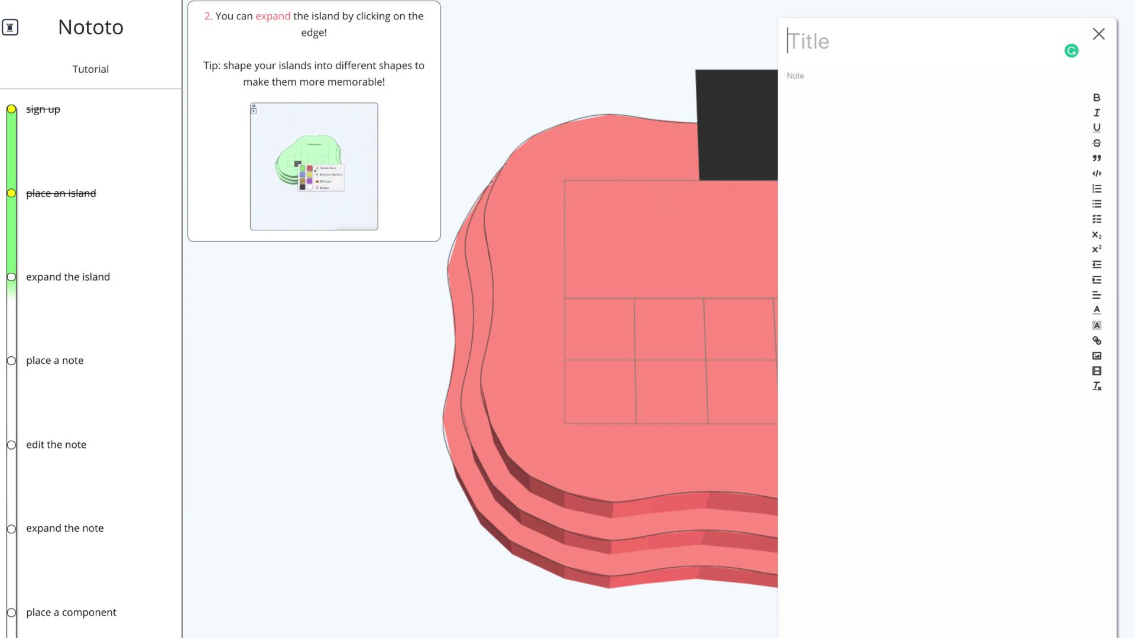
Step: Title the island 'History AS-Level' and add the note 'Course work'
type("History AS-Levvel")
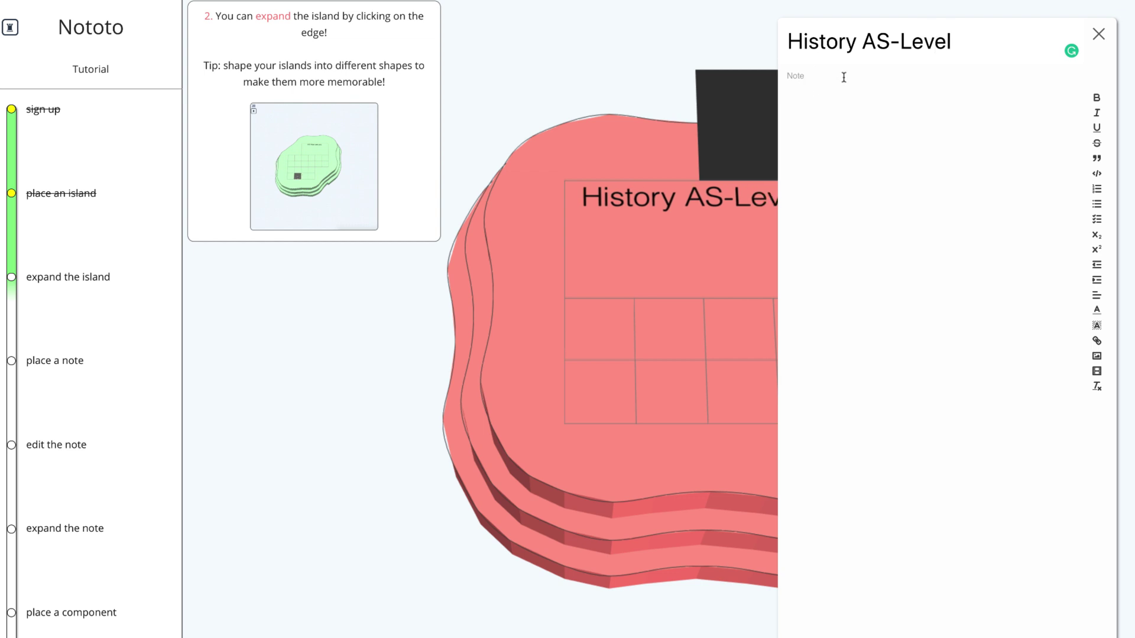
left_click(946, 95)
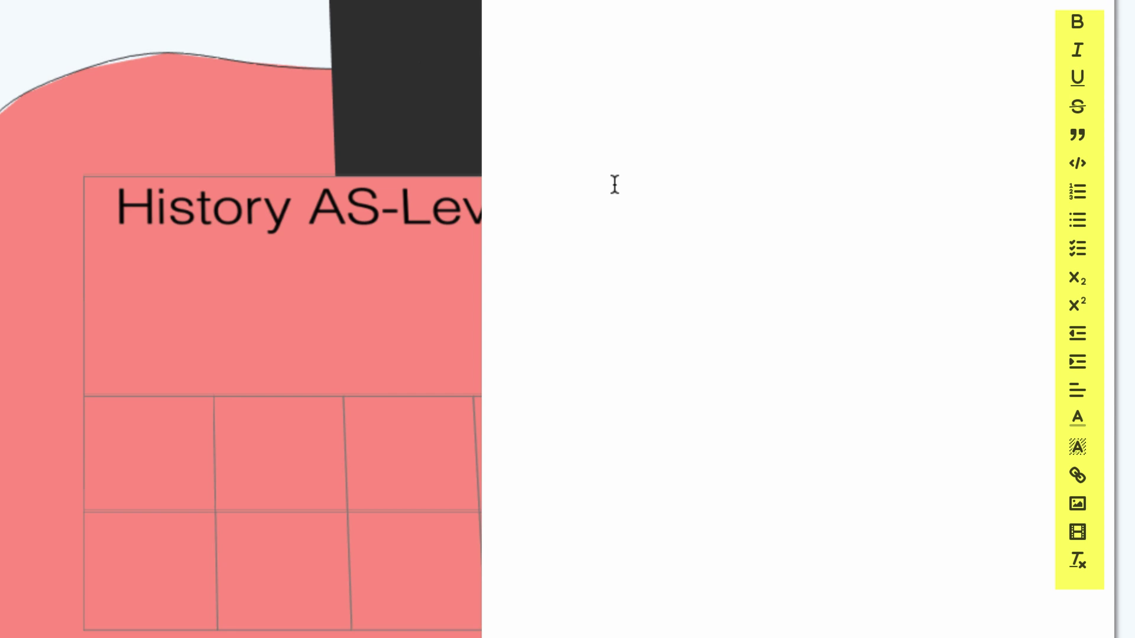
type("Course work")
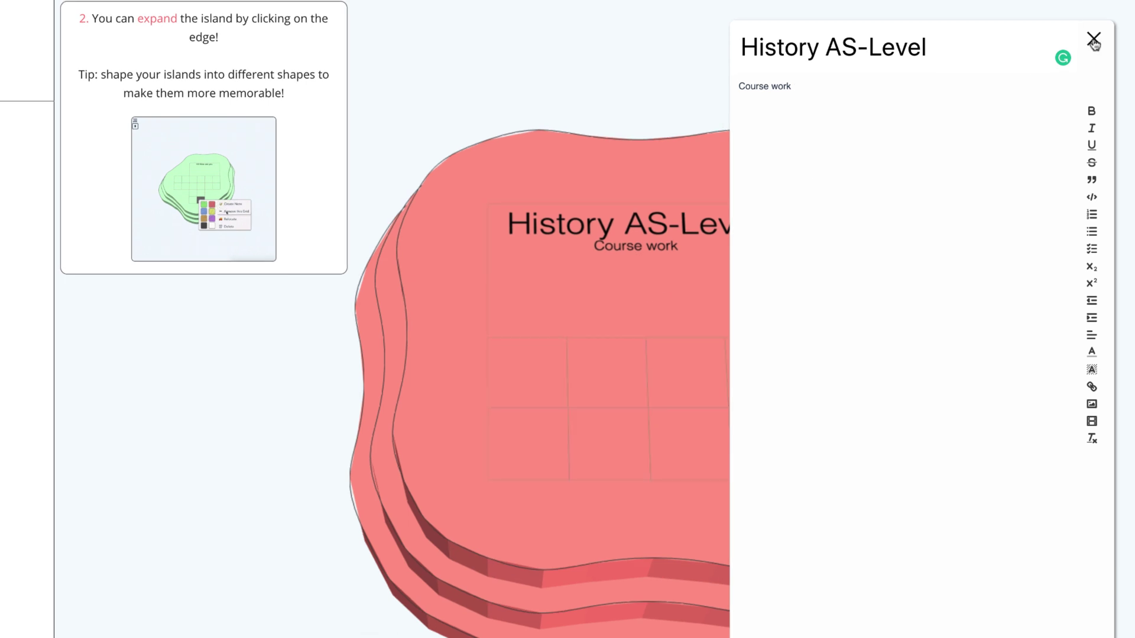
Step: Recolour the island yellow and remove some of its grid cells
left_click(1094, 40)
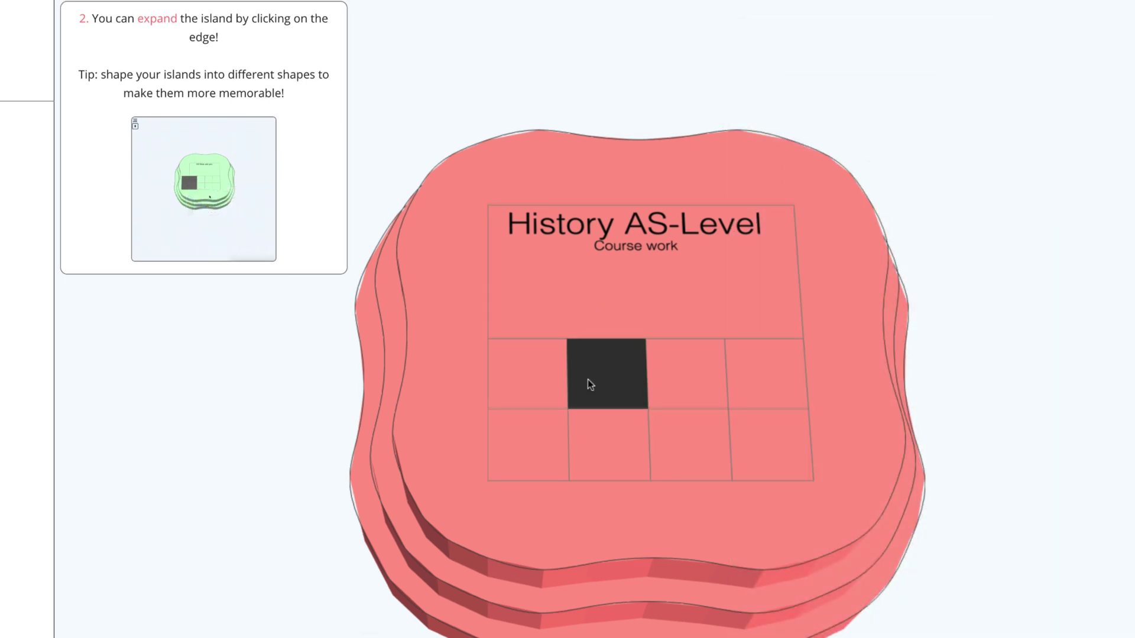
right_click(543, 384)
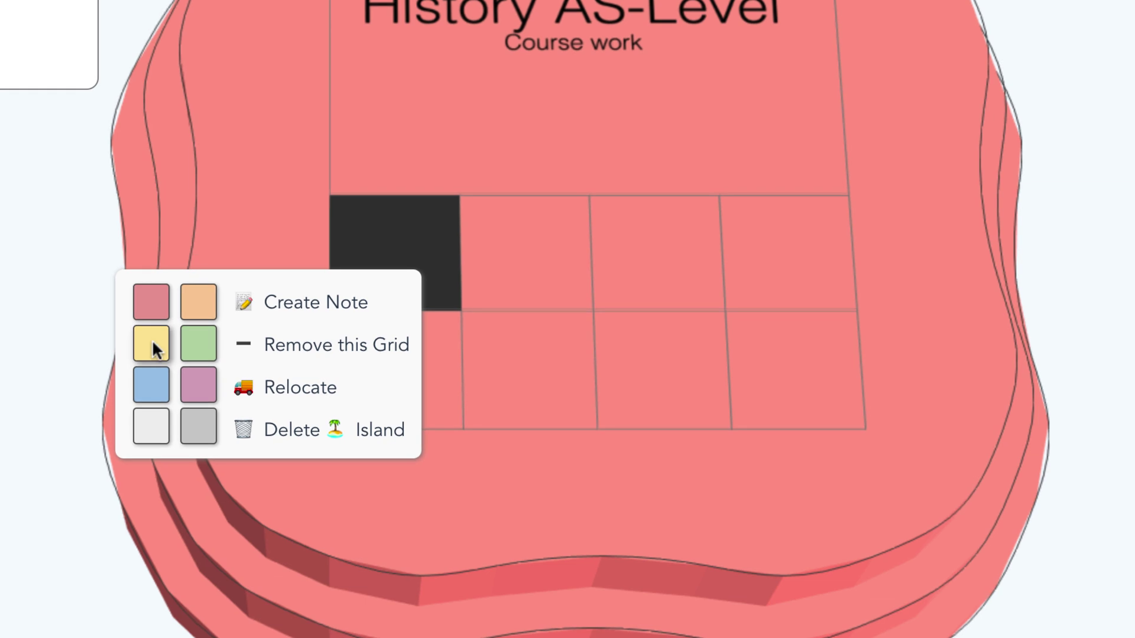
left_click(151, 339)
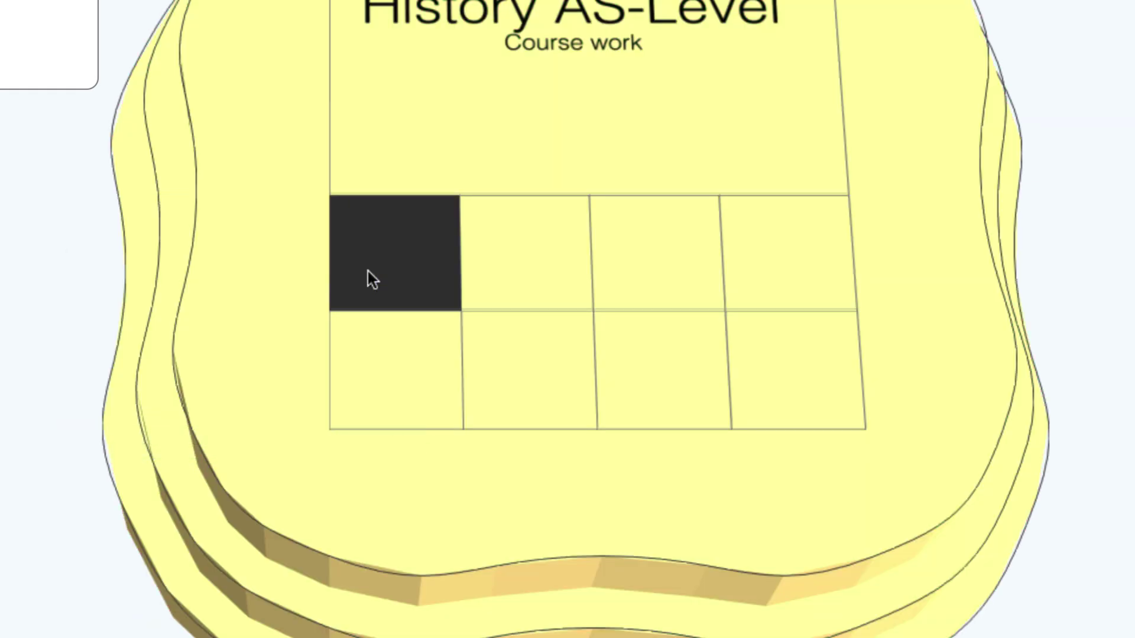
right_click(367, 271)
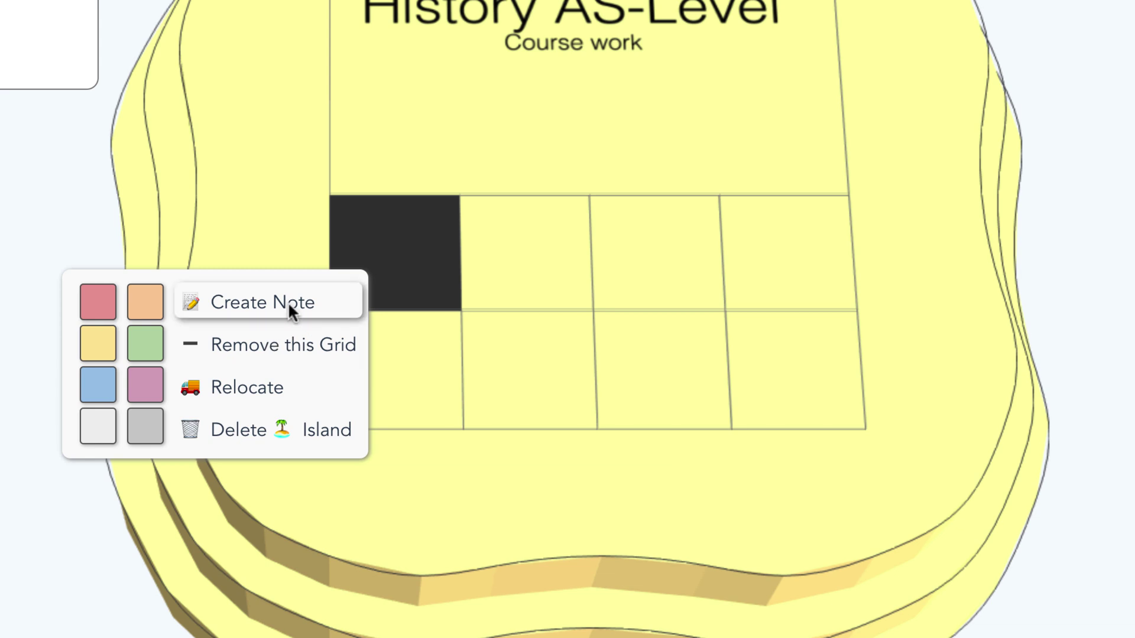
left_click(285, 344)
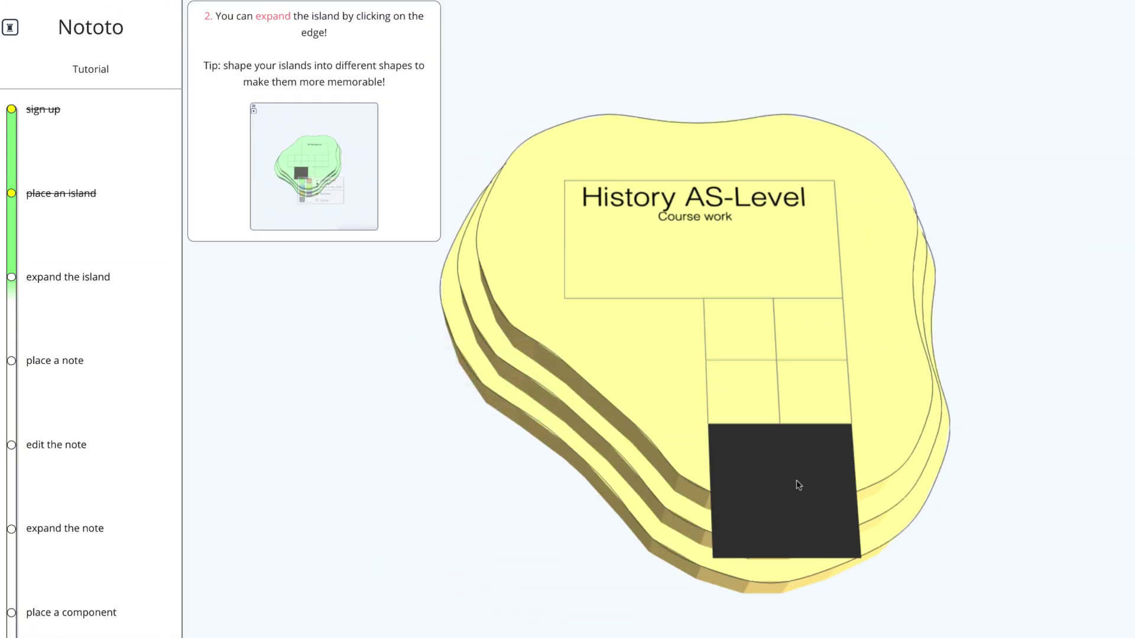
Step: Relocate the upper-left grid cell and recolour the island blue
left_click(752, 336)
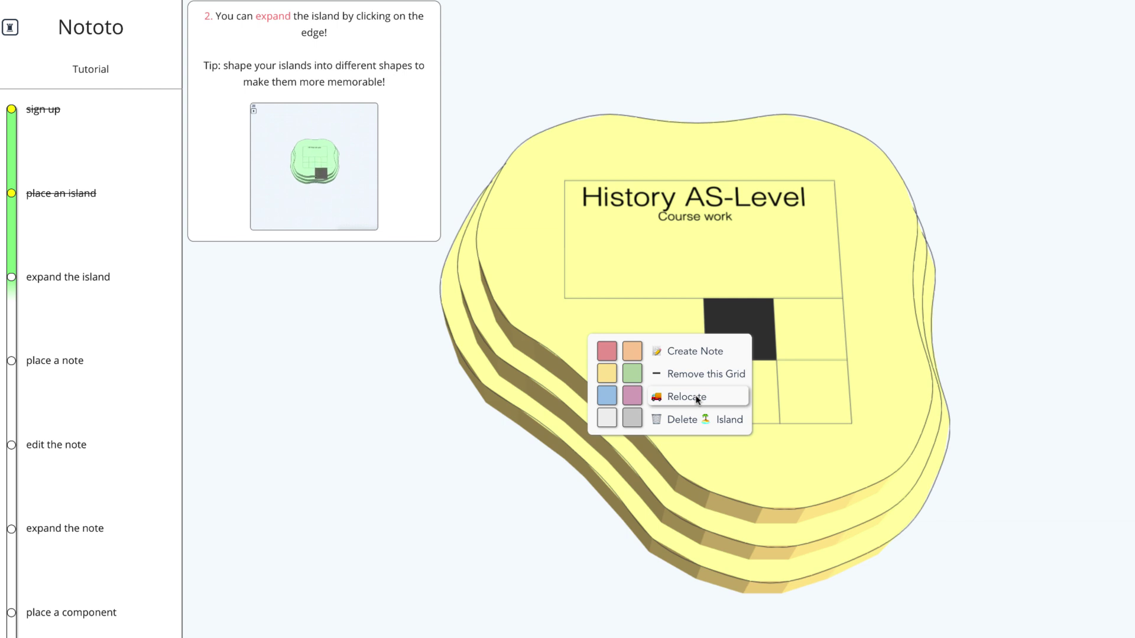
left_click(697, 400)
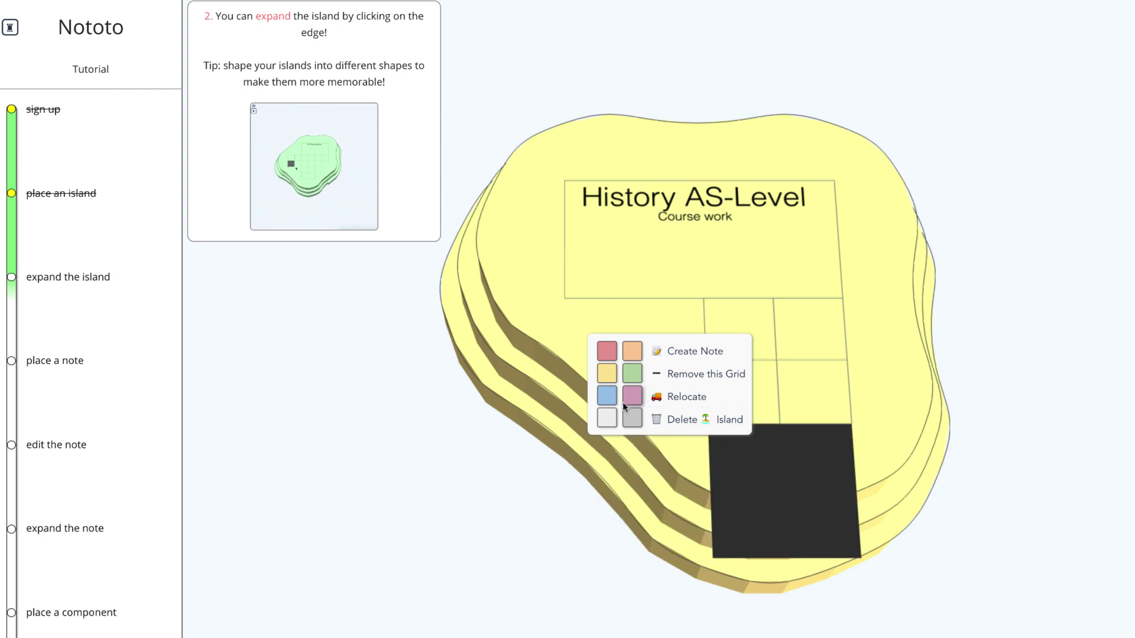
left_click(604, 398)
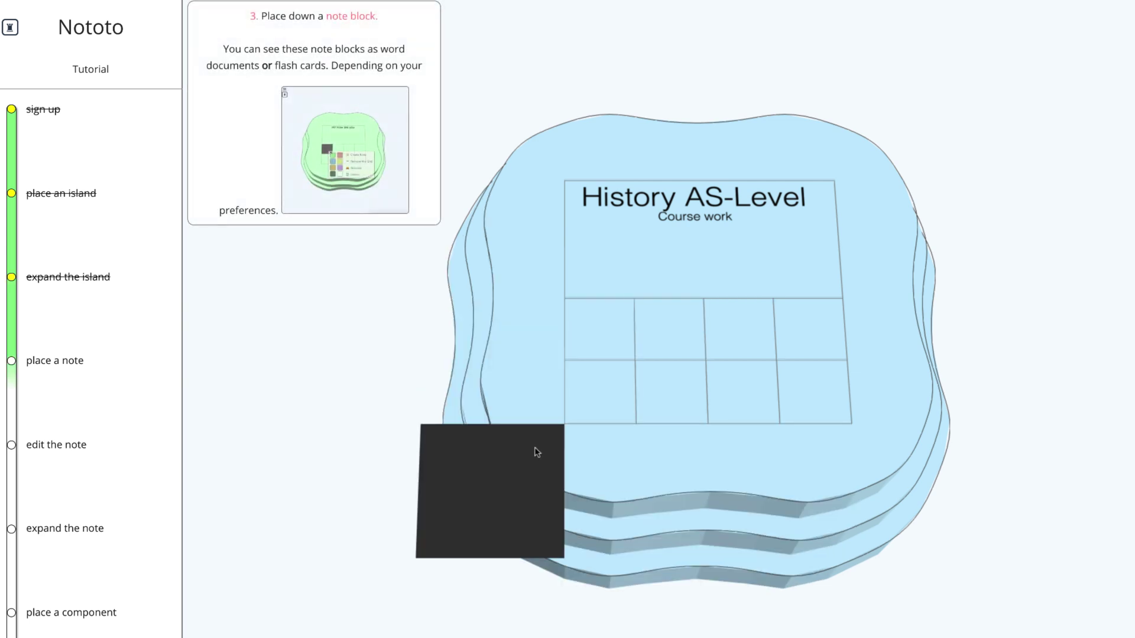
Step: Add a red note block titled 'Coursework A' in an empty island cell
scroll(537, 452, "down", 3)
scroll(537, 453, "down", 2)
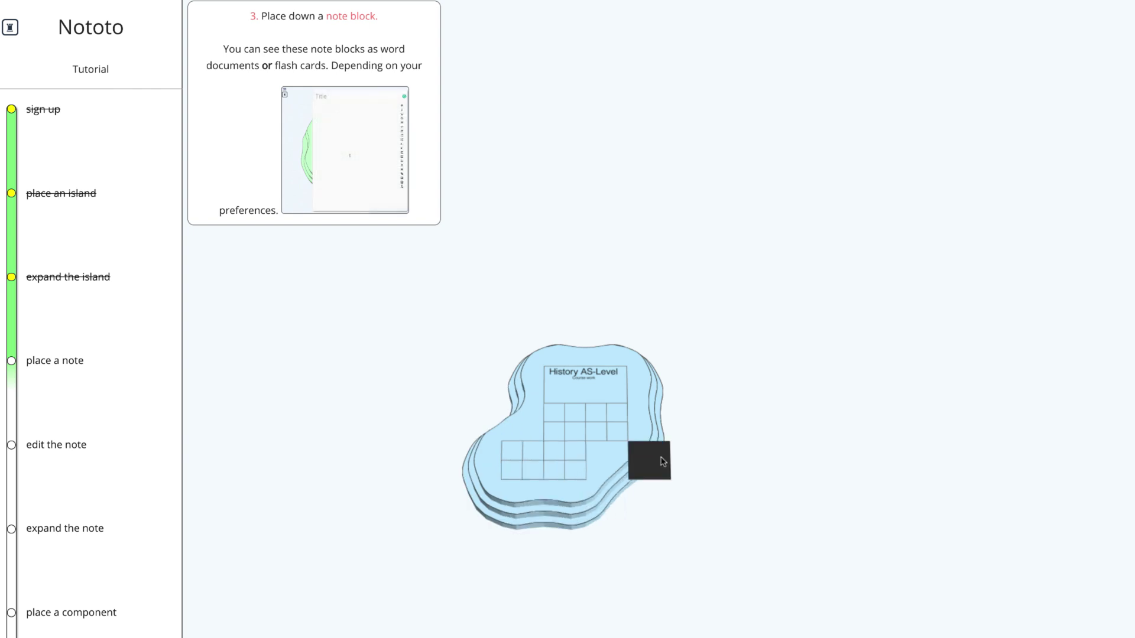
scroll(662, 461, "up", 4)
mouse_move(663, 462)
left_mouse_down()
mouse_move(952, 359)
mouse_move(691, 392)
mouse_move(999, 412)
mouse_move(742, 402)
left_mouse_up()
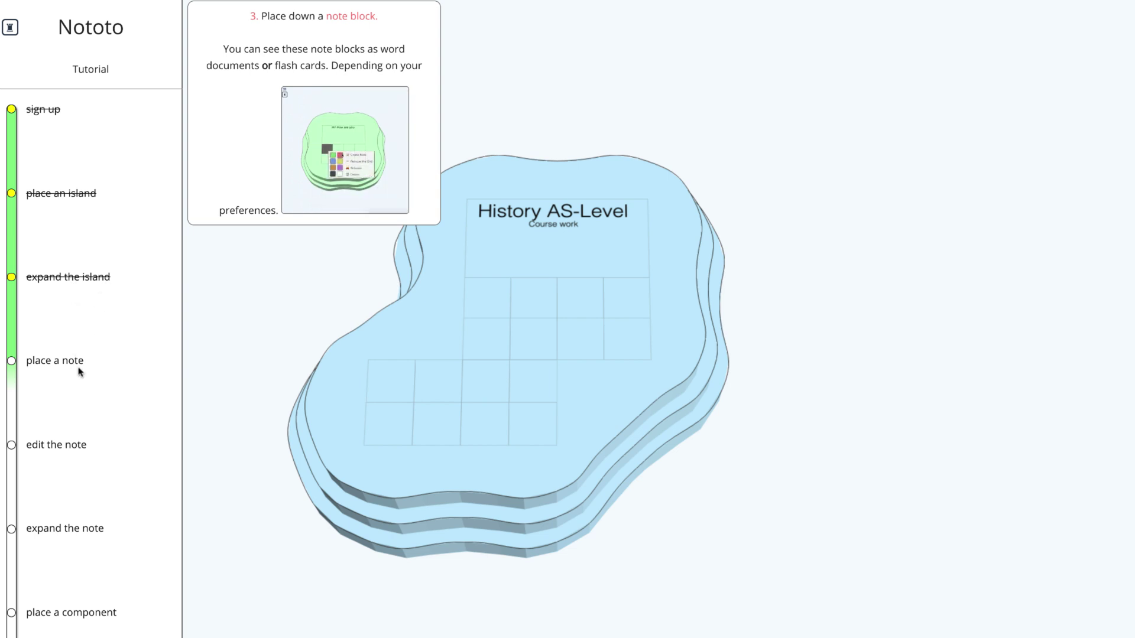
left_click(490, 303)
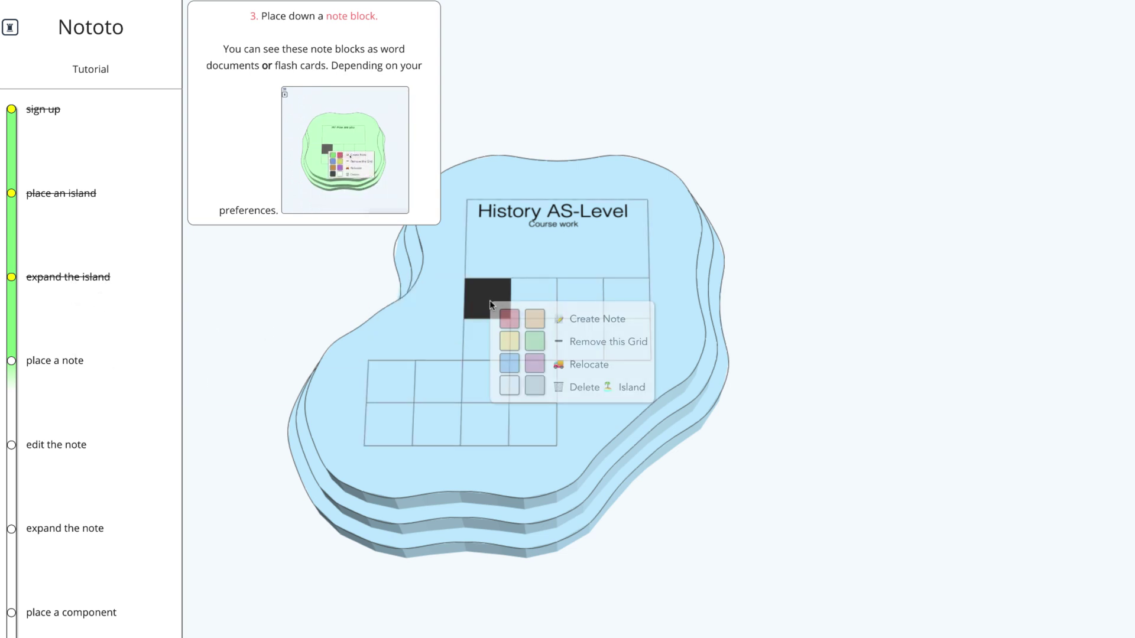
left_click(598, 322)
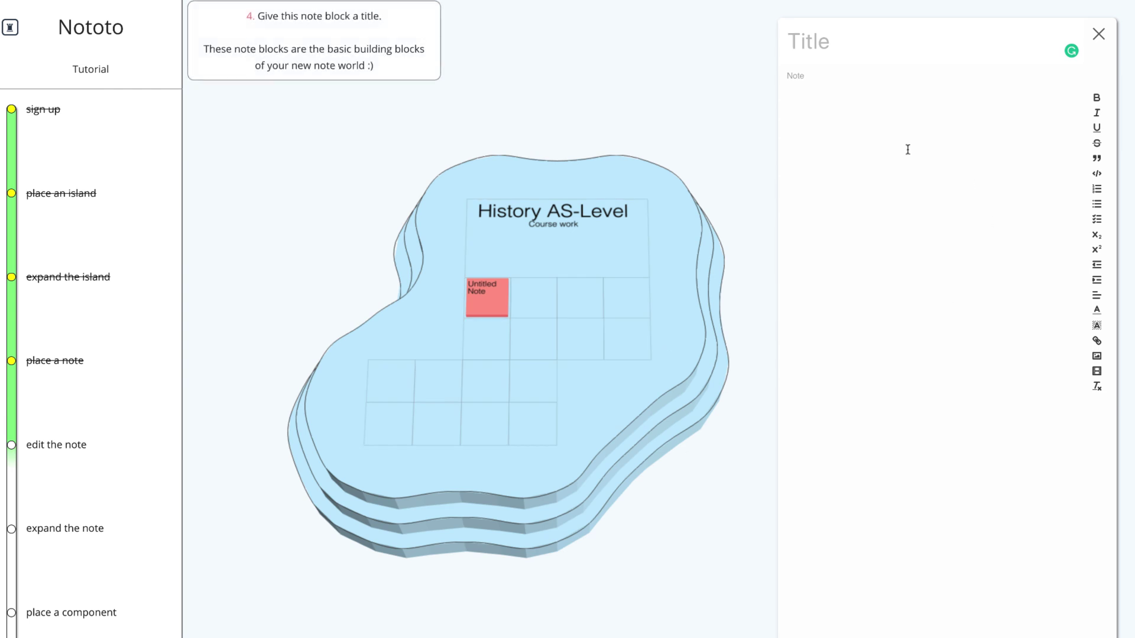
type("Coursework A")
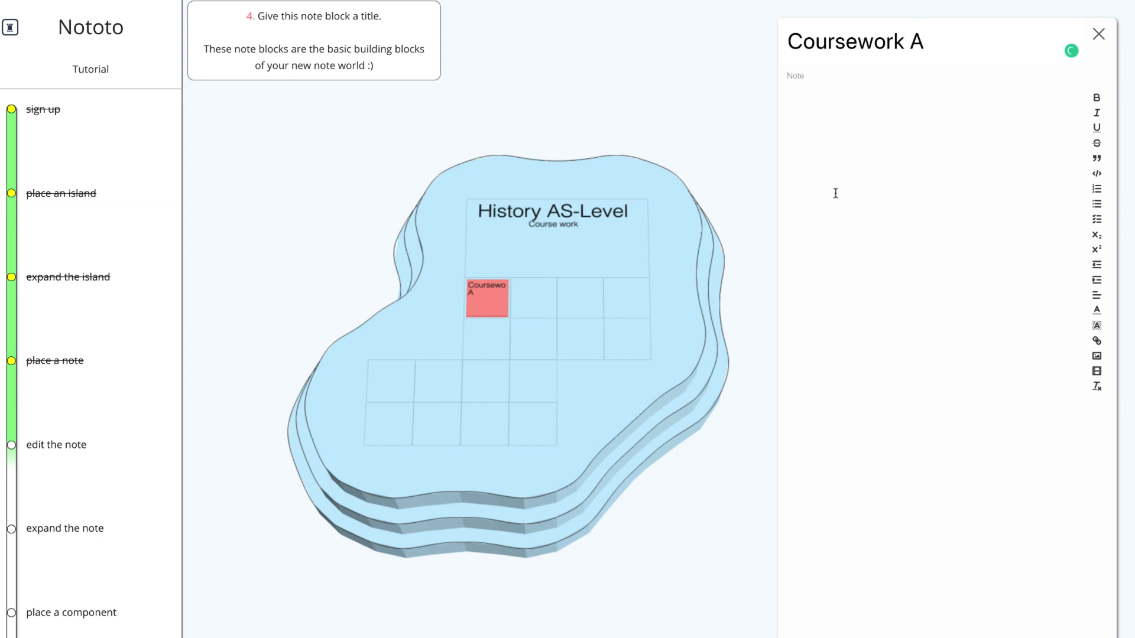
left_click(704, 329)
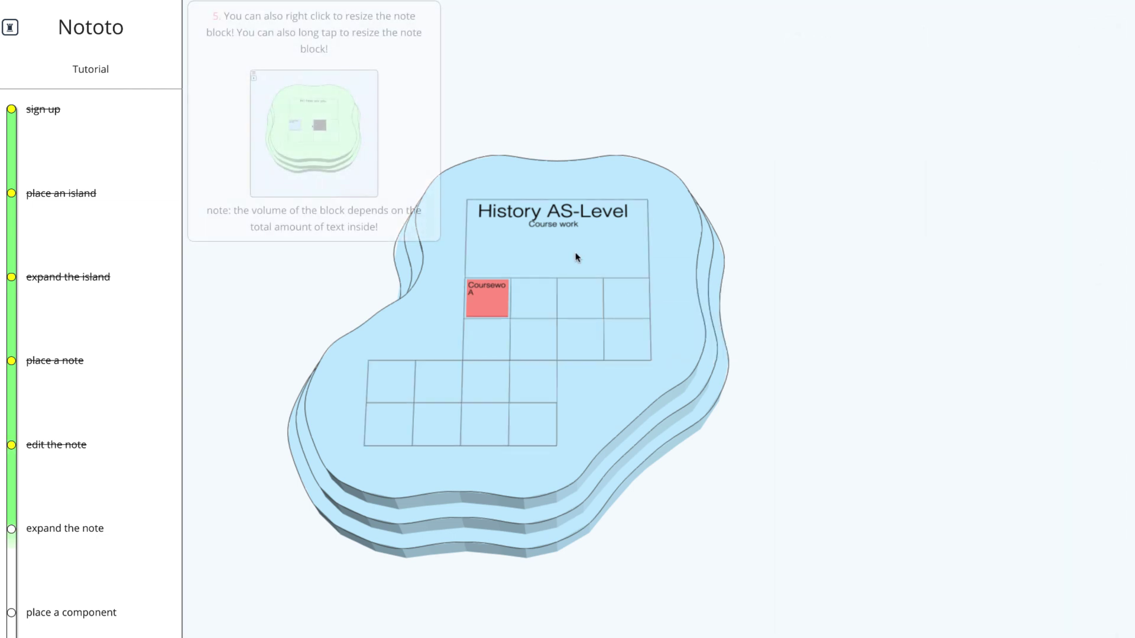
left_click(486, 300)
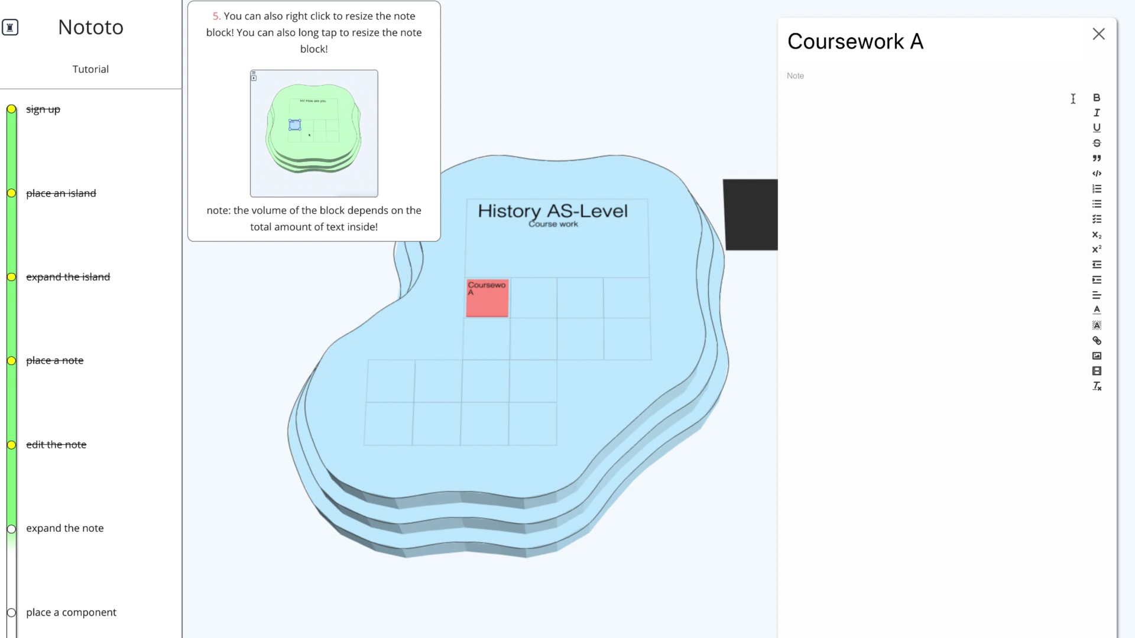
left_click(1099, 35)
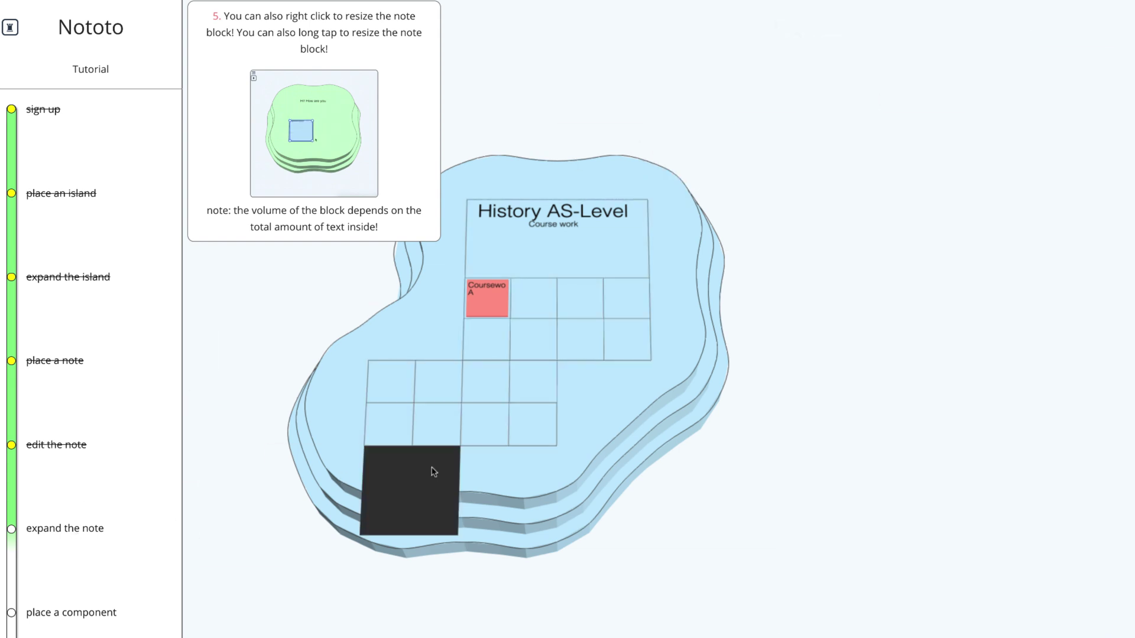
Step: Resize the Coursework A note to cover four by two grid cells
scroll(435, 470, "down", 5)
right_click(464, 392)
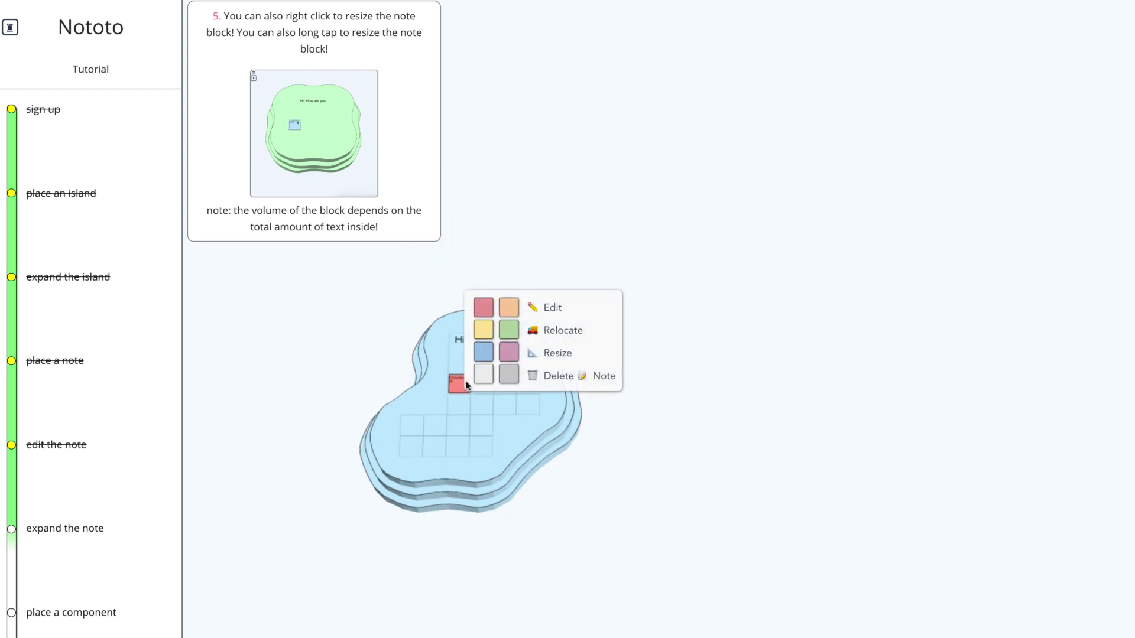
left_click(560, 355)
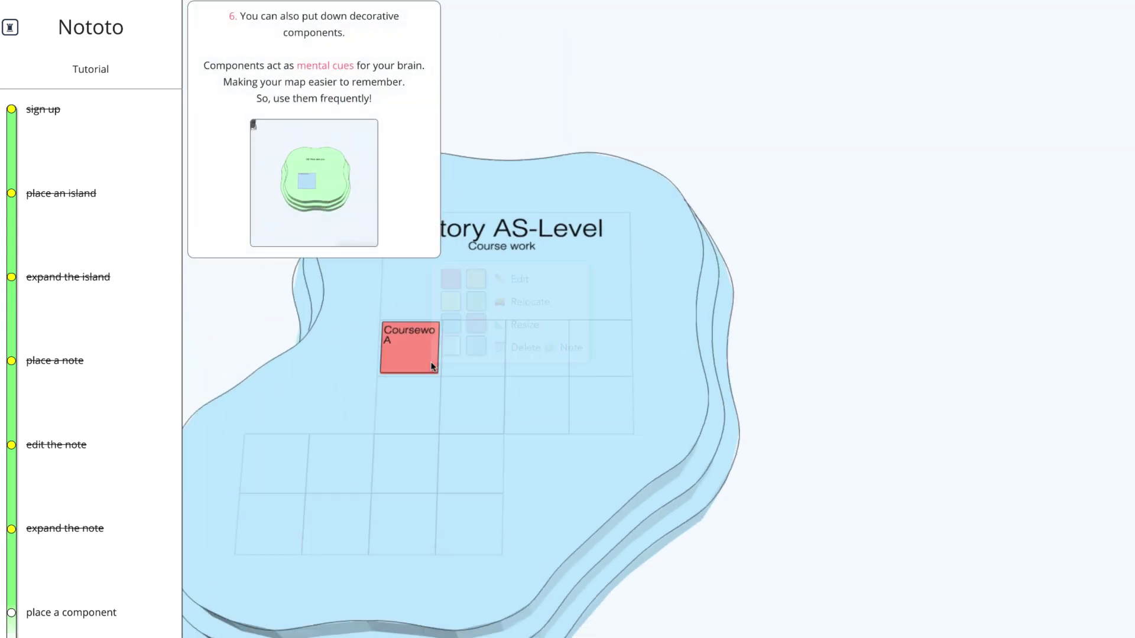
right_click(437, 370)
left_click(522, 331)
left_click_drag(435, 370, 627, 431)
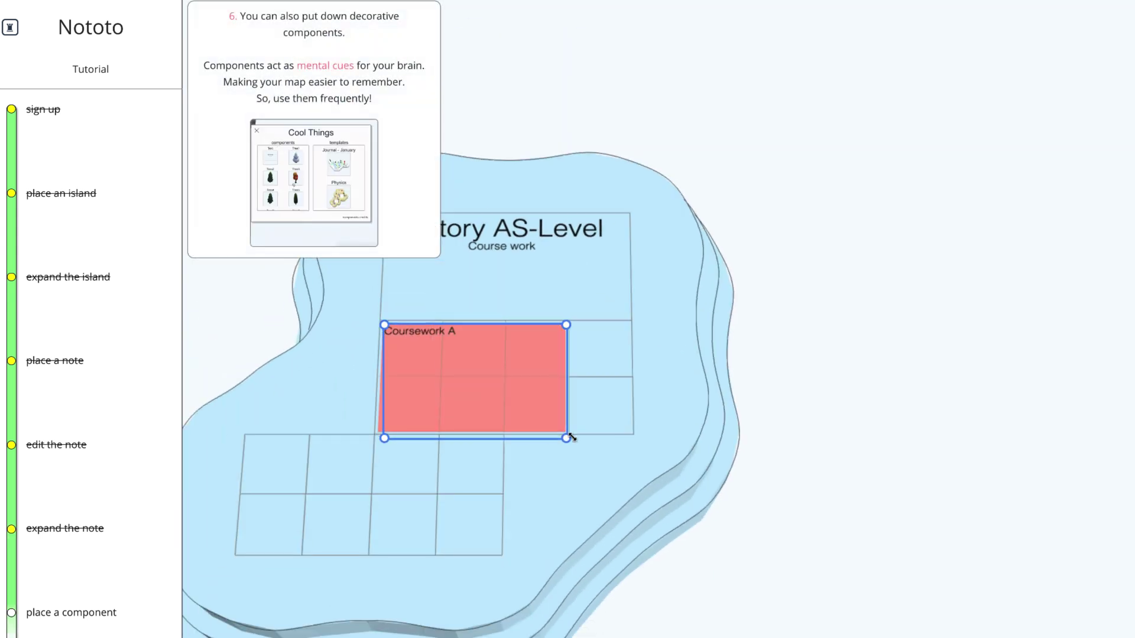
scroll(491, 390, "down", 5)
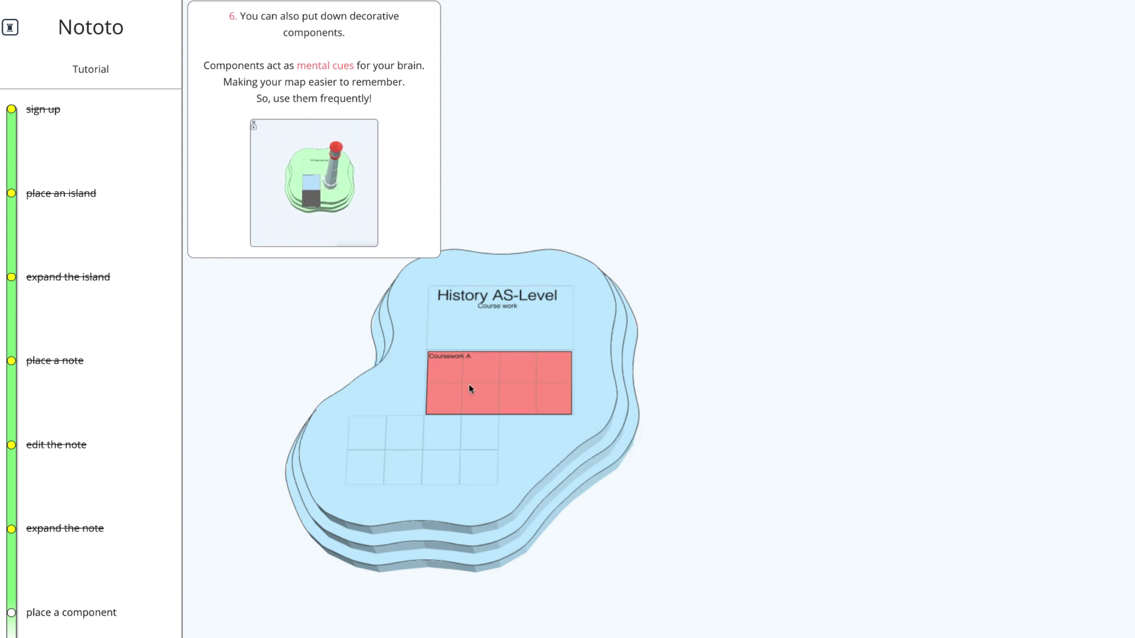
Step: Create a second 'Untitled Category' island beside the History AS-Level island
right_click(396, 399)
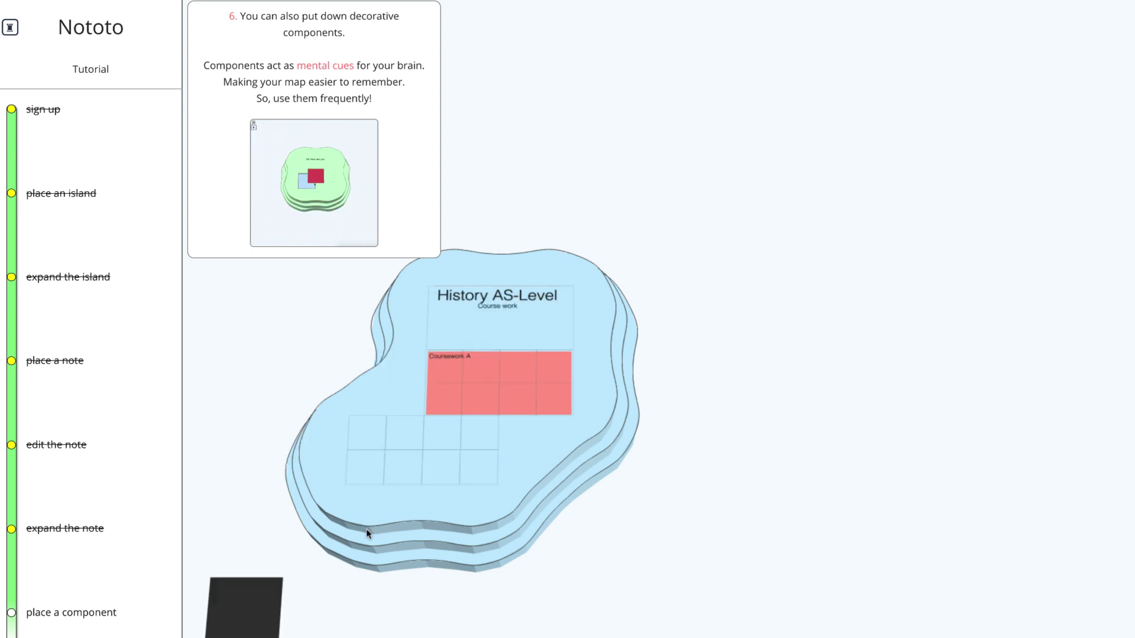
scroll(413, 513, "down", 3)
right_click(585, 405)
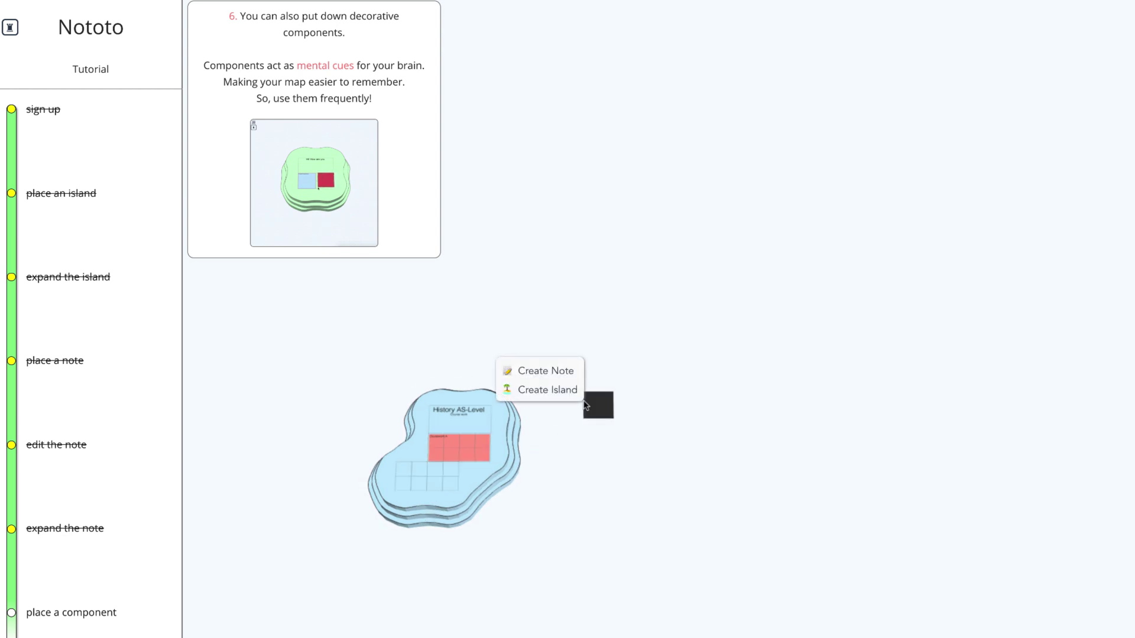
left_click(553, 390)
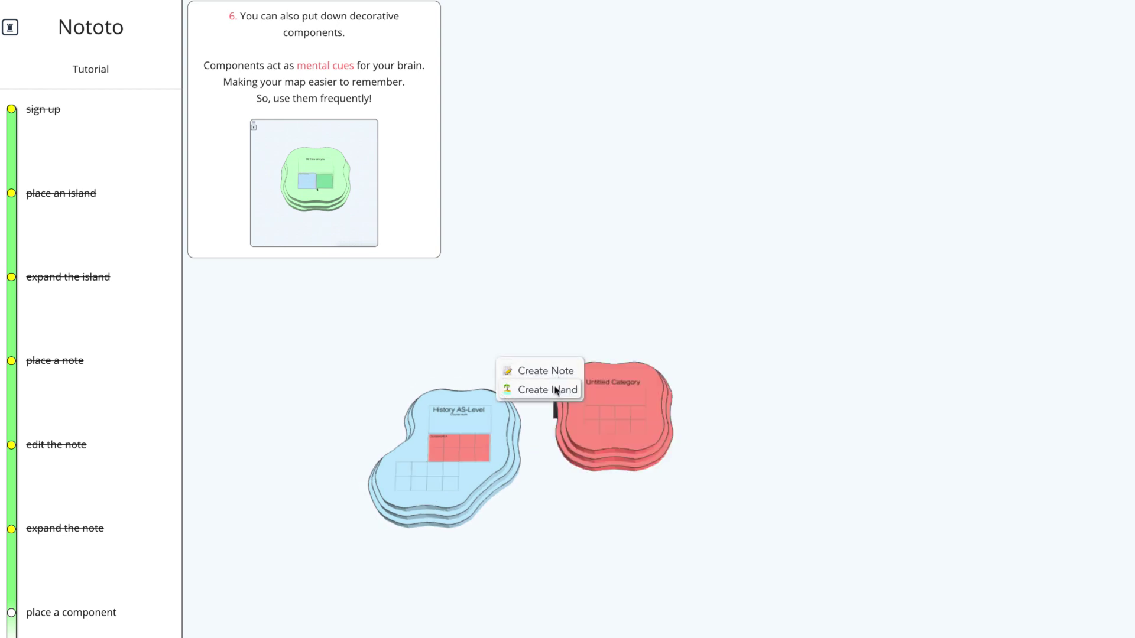
left_click(1102, 32)
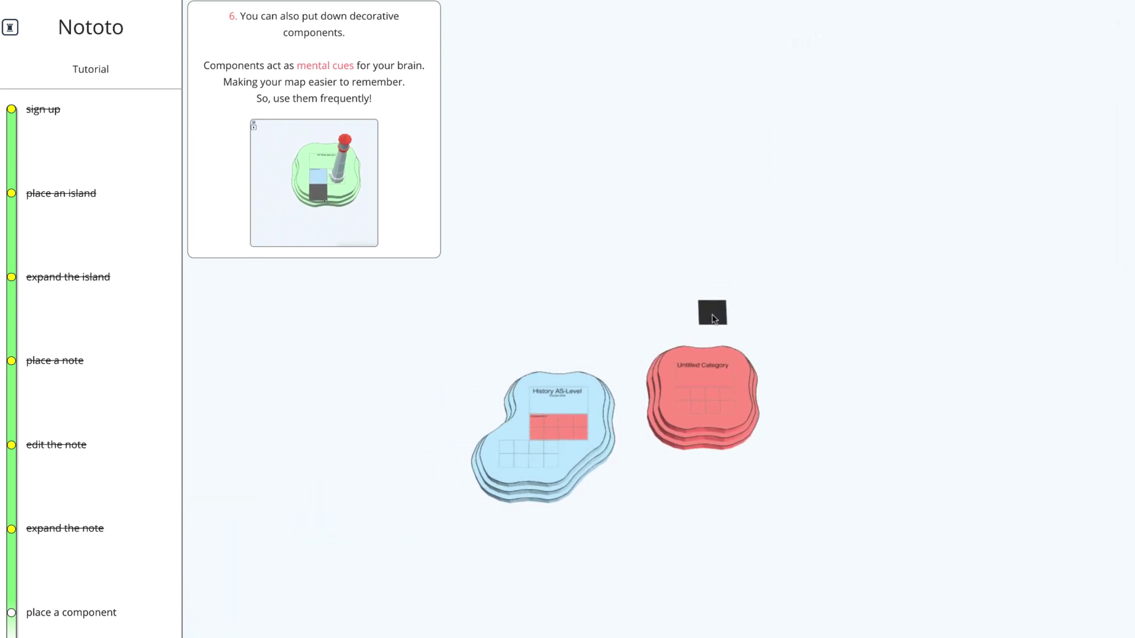
scroll(680, 343, "up", 3)
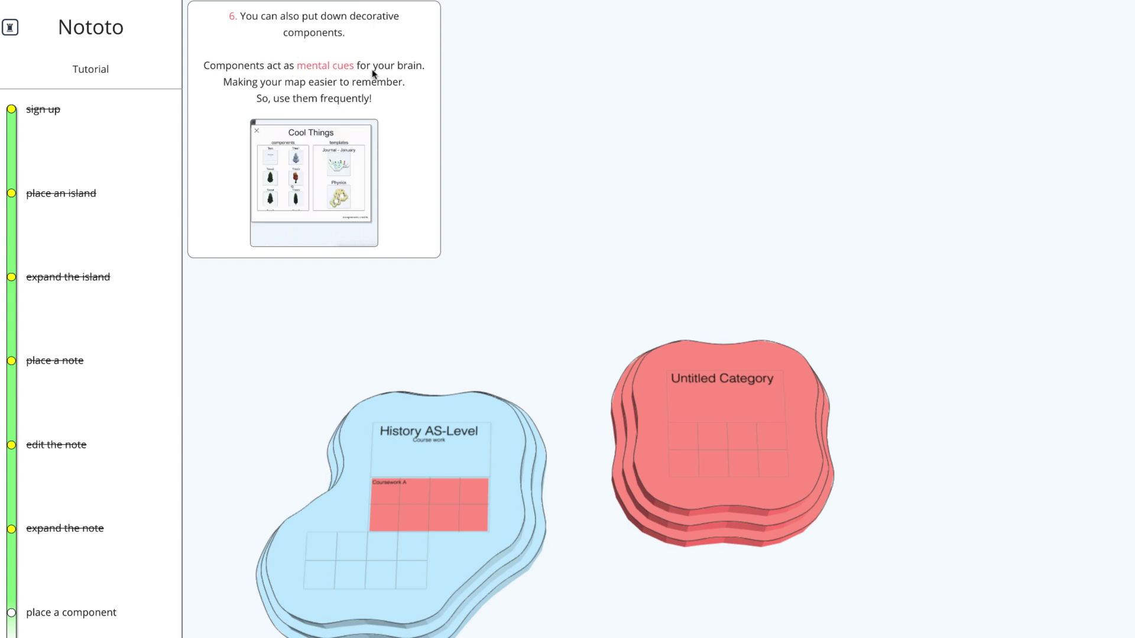
left_click(10, 27)
Step: Browse the component categories and settle on Vehicles
left_click(11, 30)
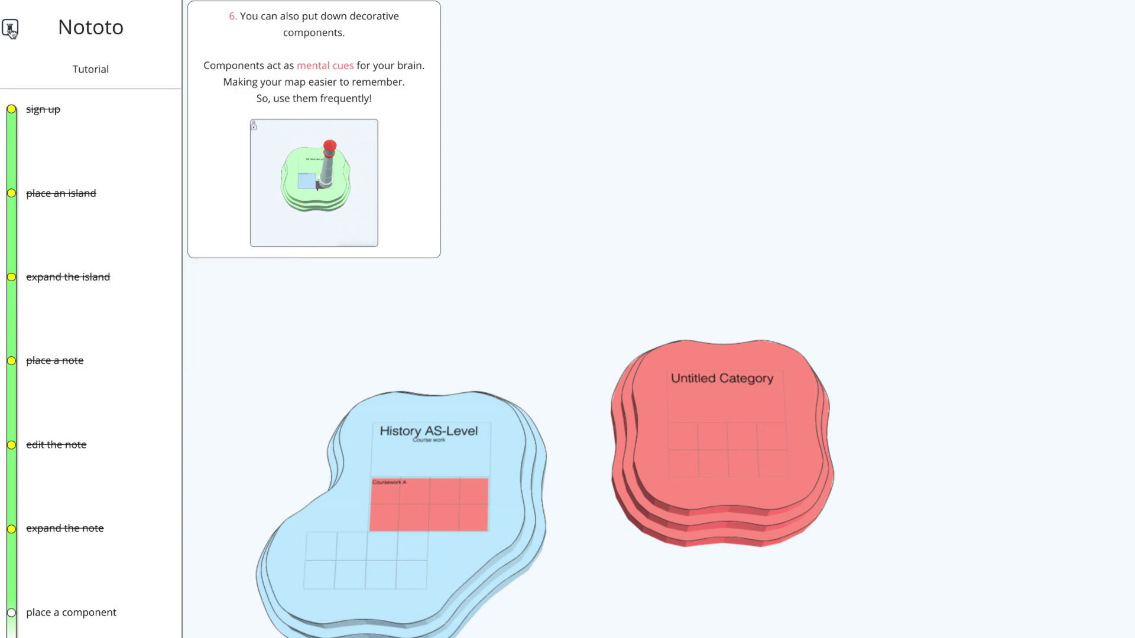
left_click(11, 30)
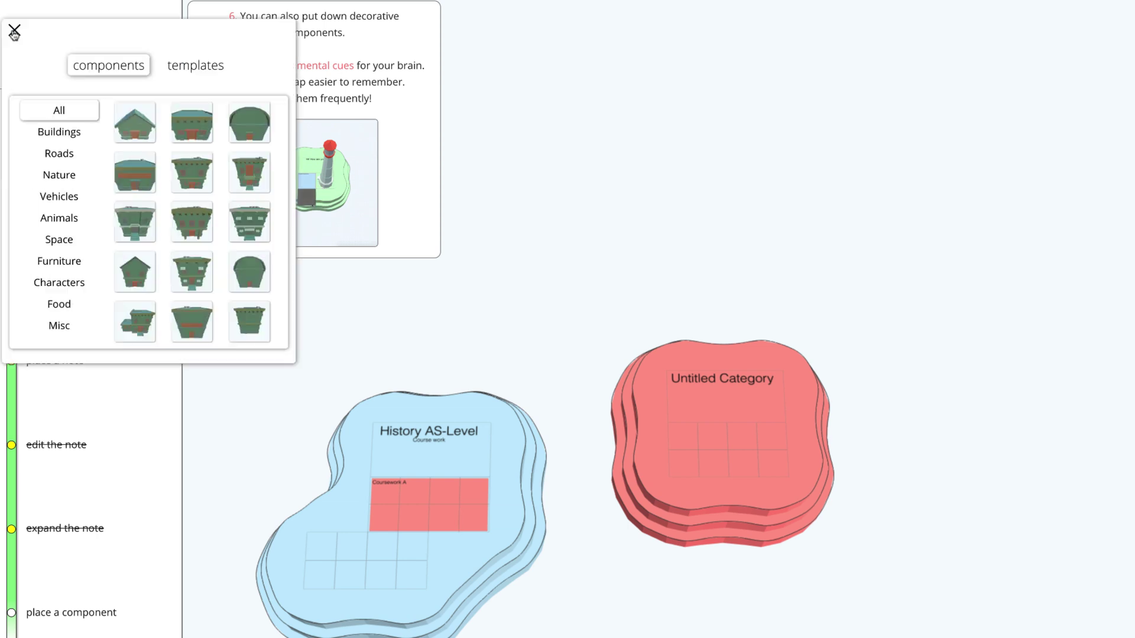
left_click(82, 130)
left_click(76, 120)
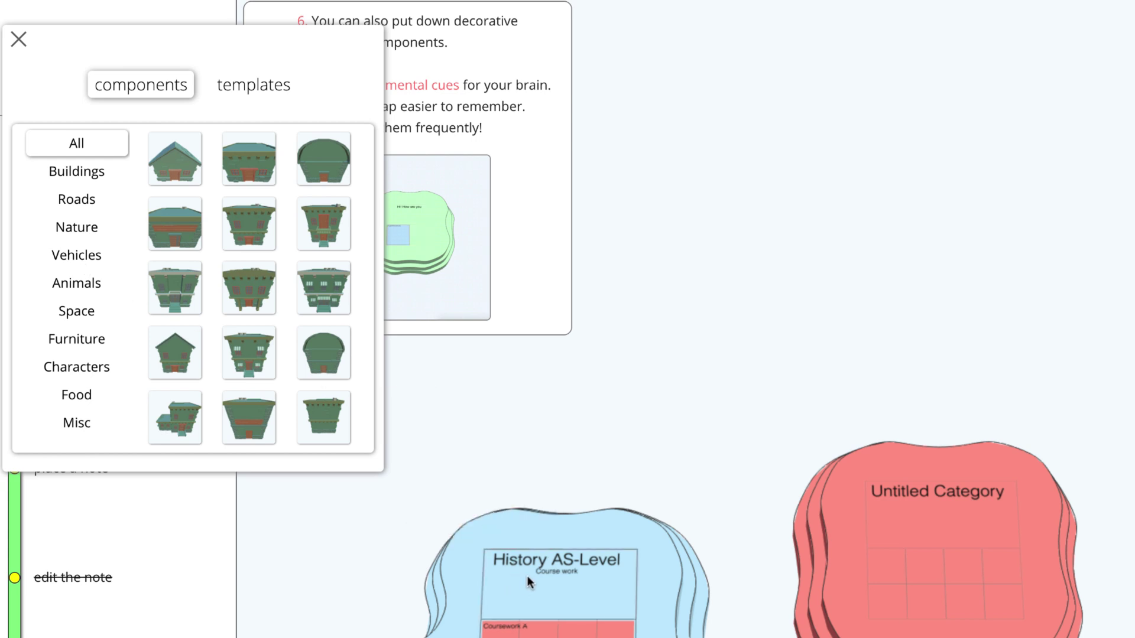
left_click(82, 318)
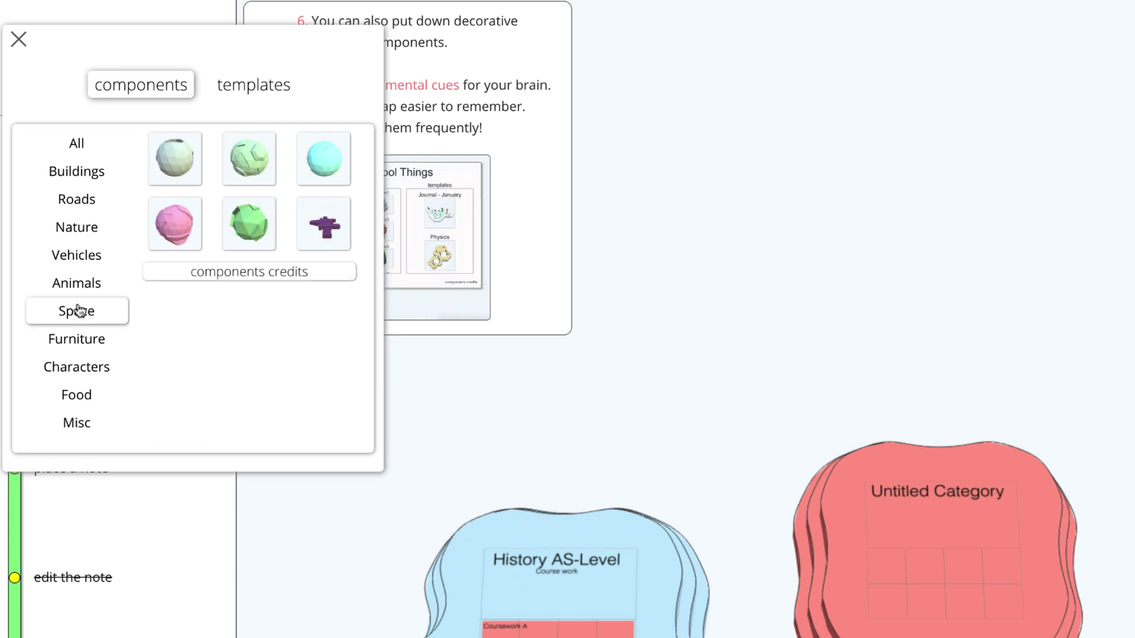
left_click(75, 285)
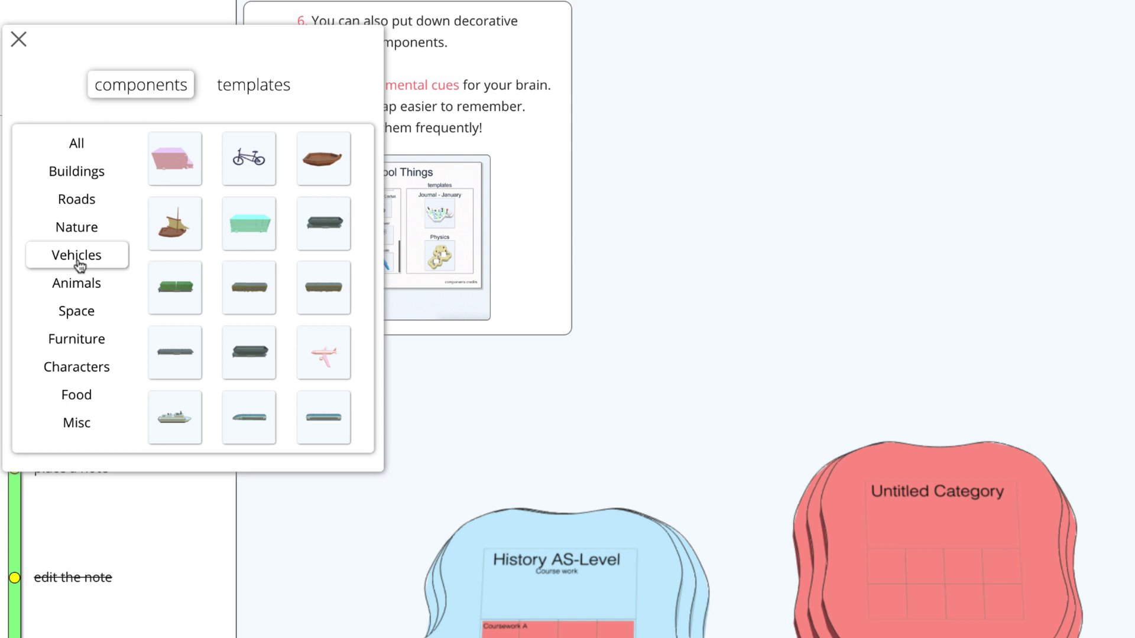
left_click(74, 235)
left_click(79, 256)
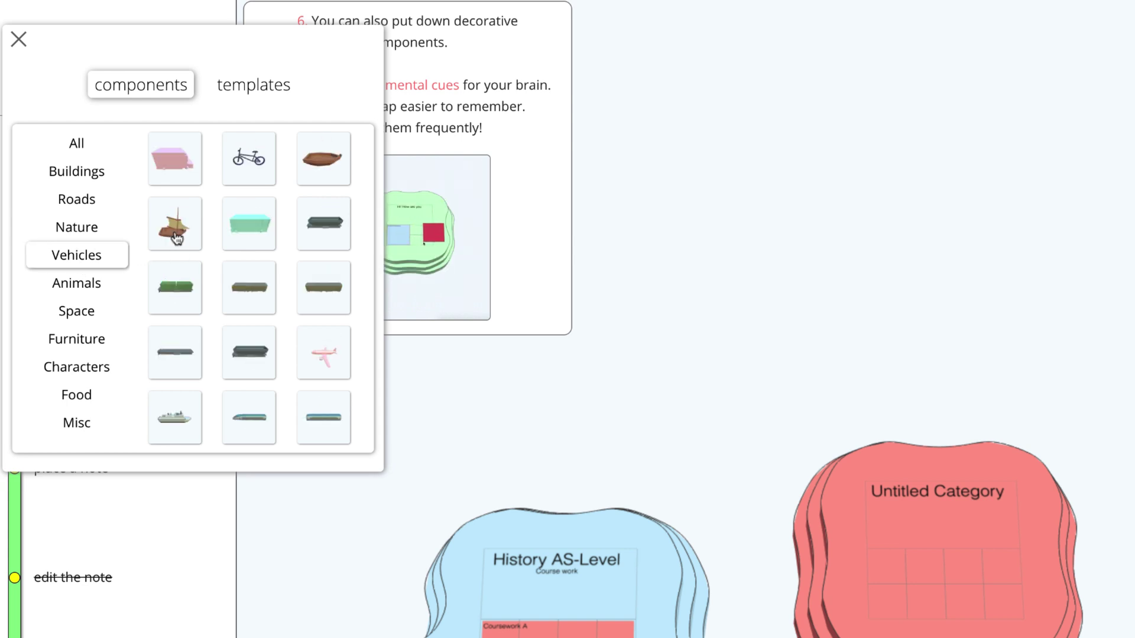
Step: Place the sailing boat on History AS-Level and add tiles to its left
mouse_move(177, 242)
left_mouse_down()
mouse_move(449, 527)
mouse_move(444, 637)
mouse_move(223, 321)
left_mouse_up()
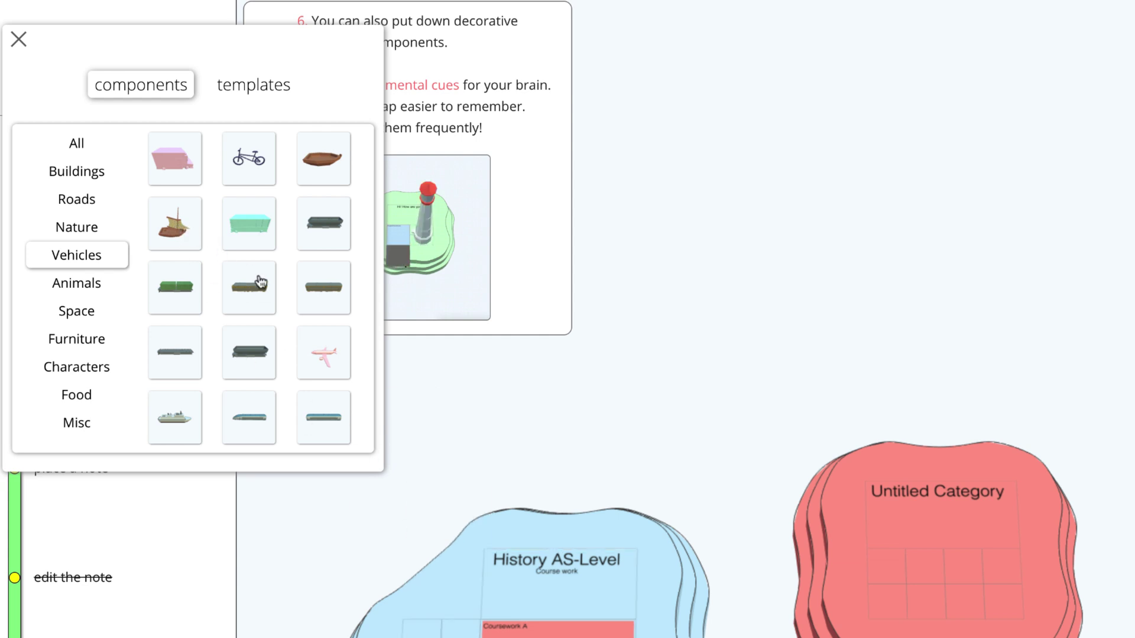
left_click_drag(188, 230, 344, 426)
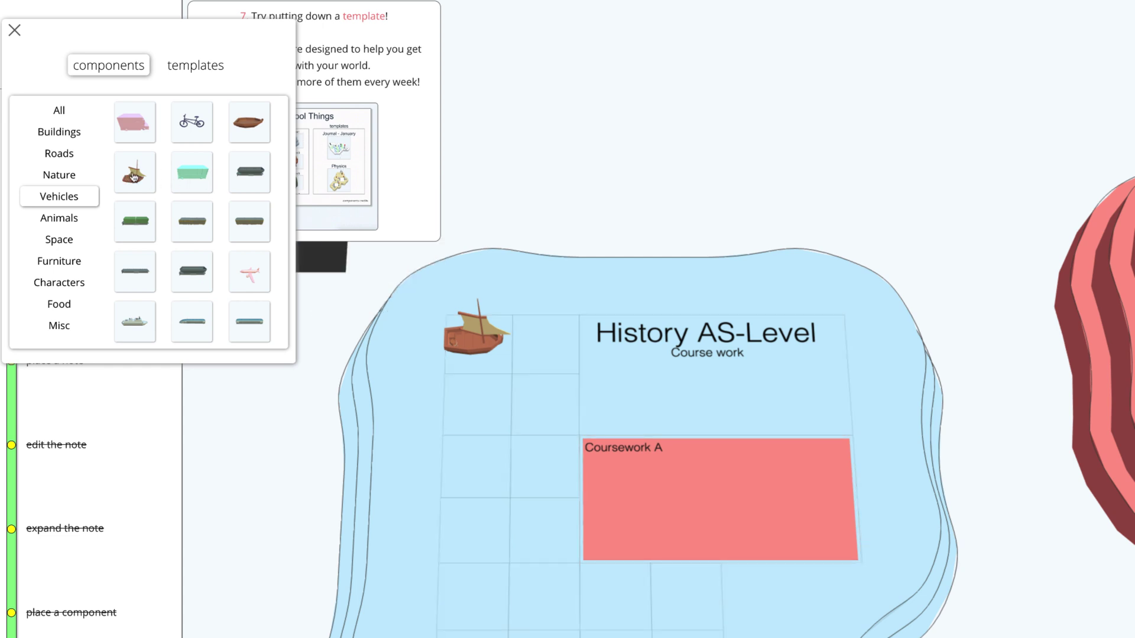
left_click(483, 341)
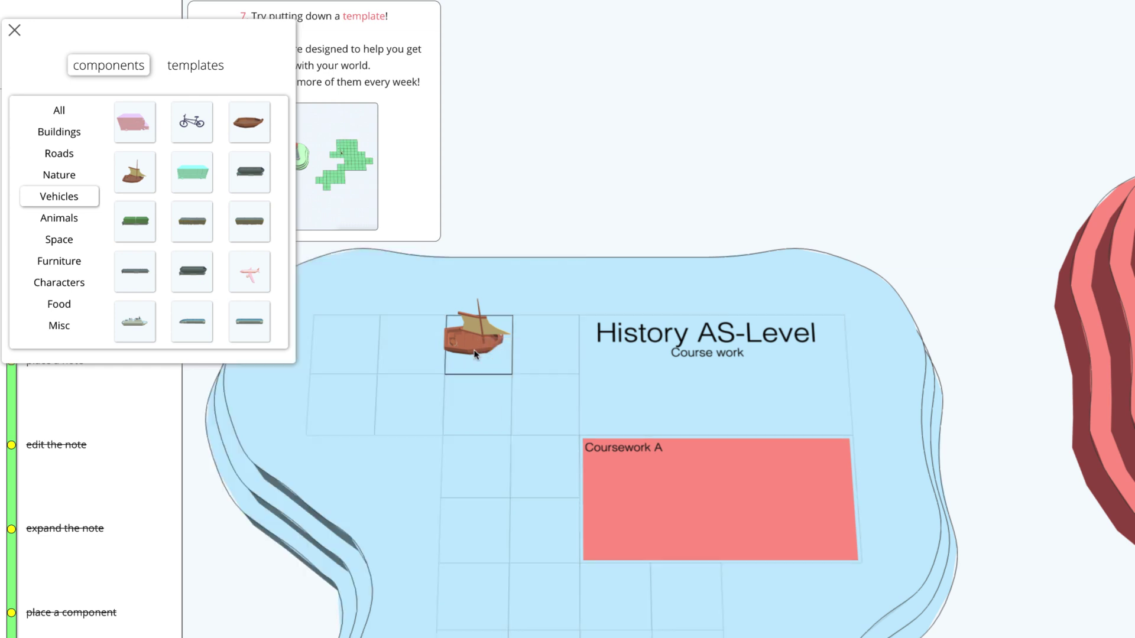
Step: Pan to the red Untitled Category island and title it 'Apollo Missions'
left_click(474, 353)
left_click(503, 367)
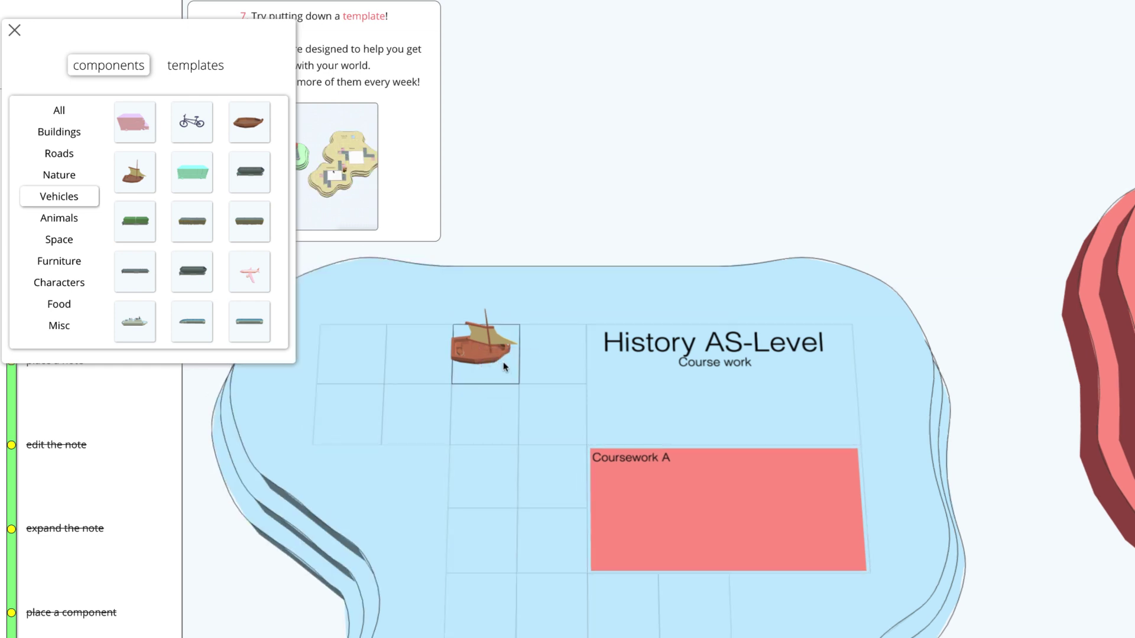
scroll(453, 302, "down", 3)
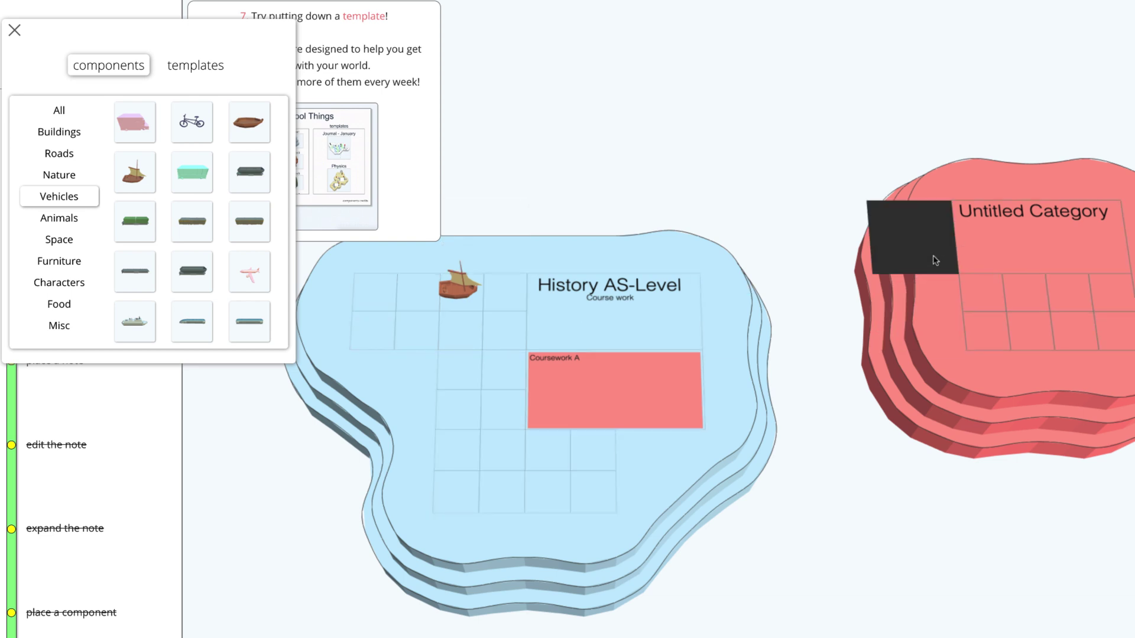
left_click_drag(935, 260, 591, 329)
left_click(654, 282)
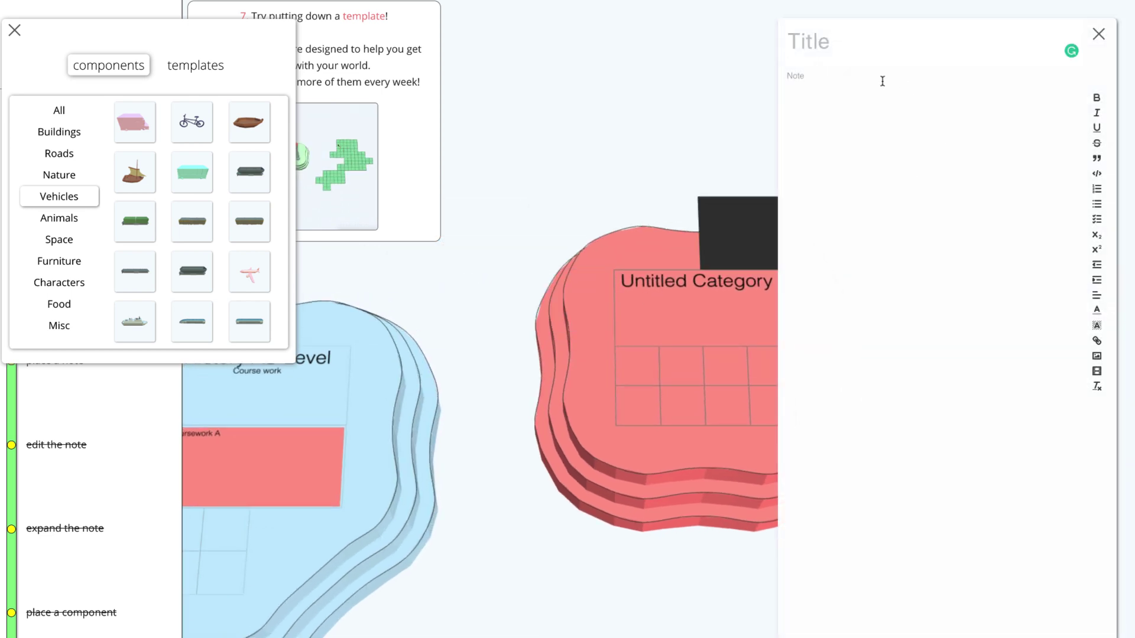
type("Ap")
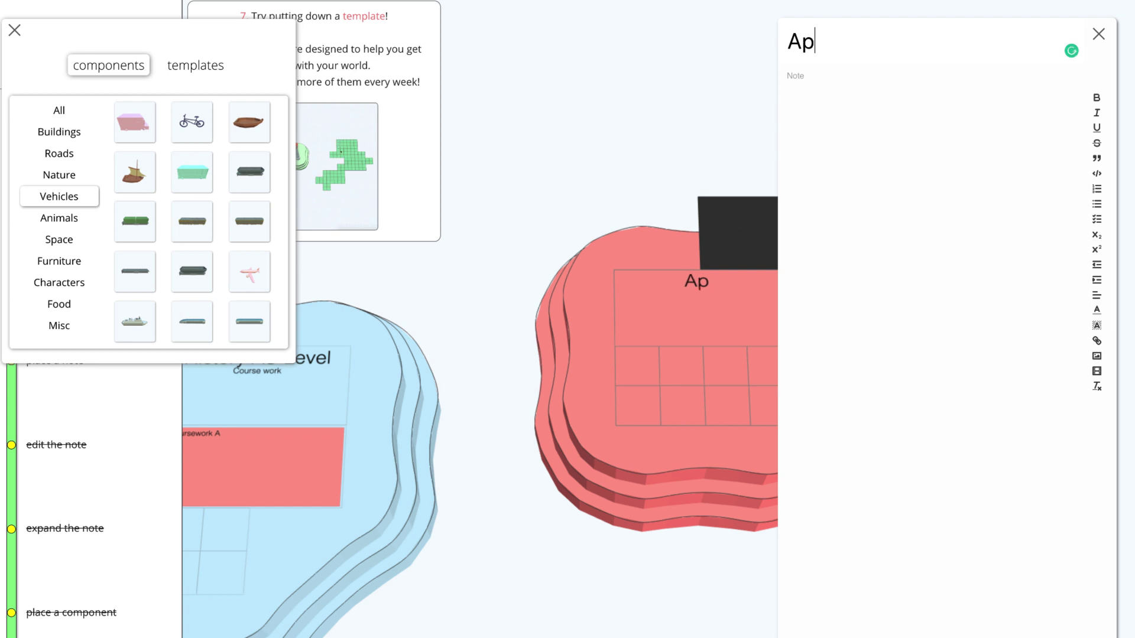
type("ollo Missions")
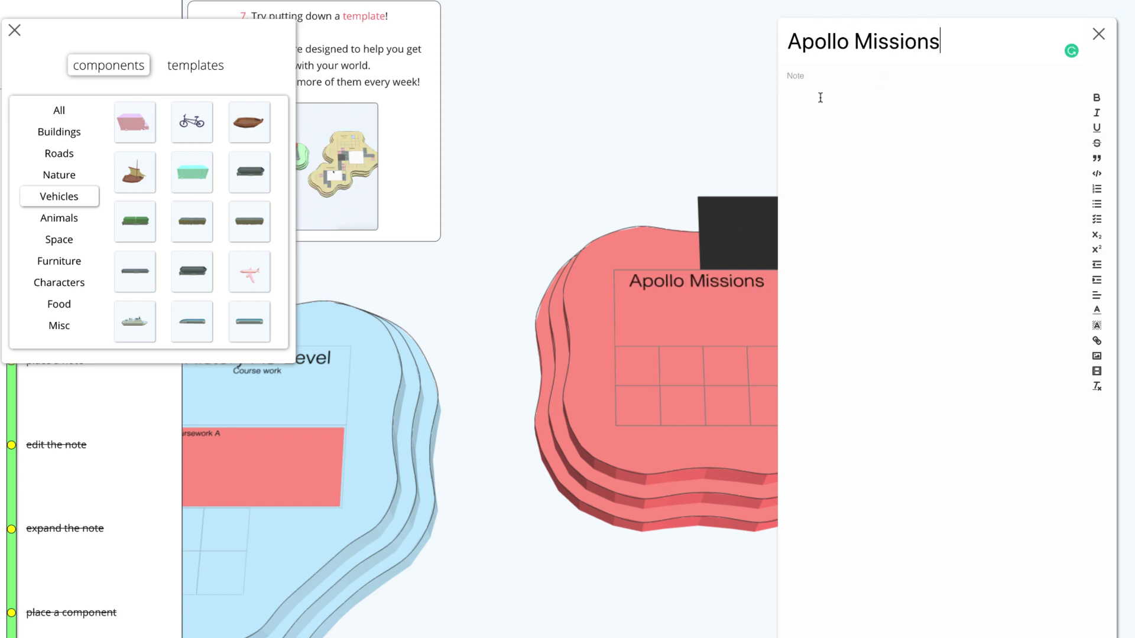
key("Escape")
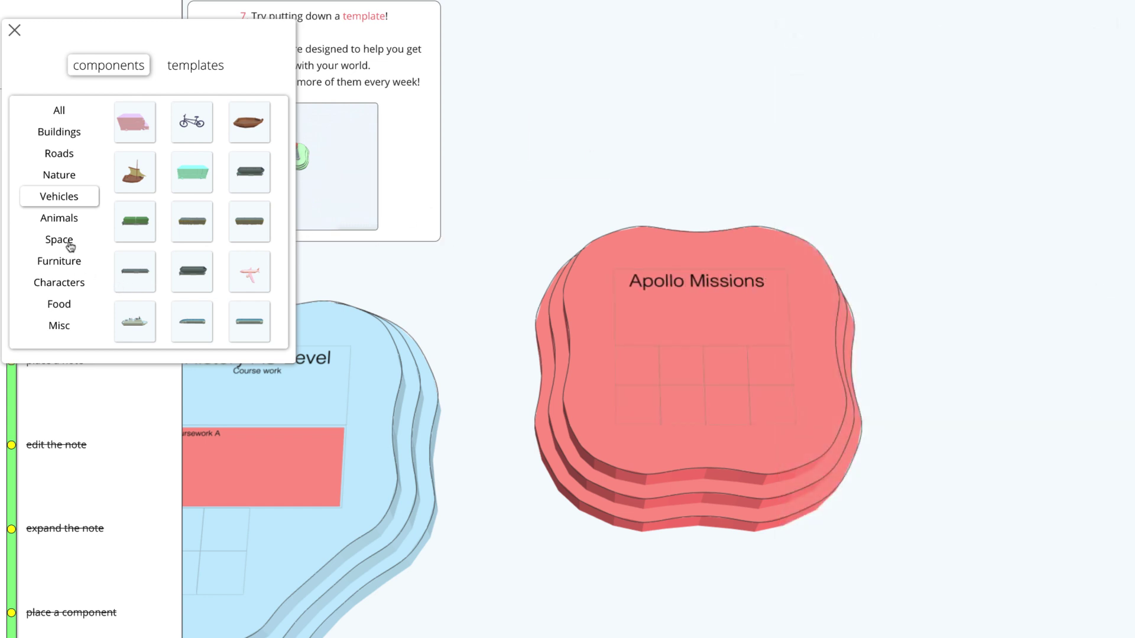
Step: Place the purple spaceship from the Space components onto the Apollo Missions island
left_click(70, 244)
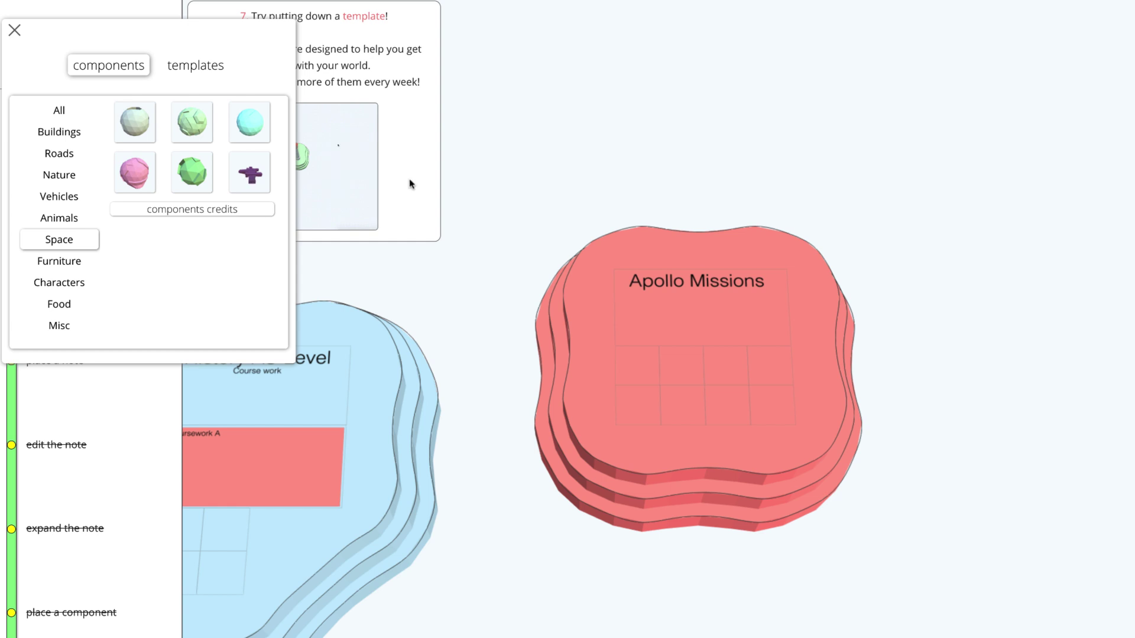
left_click(635, 350)
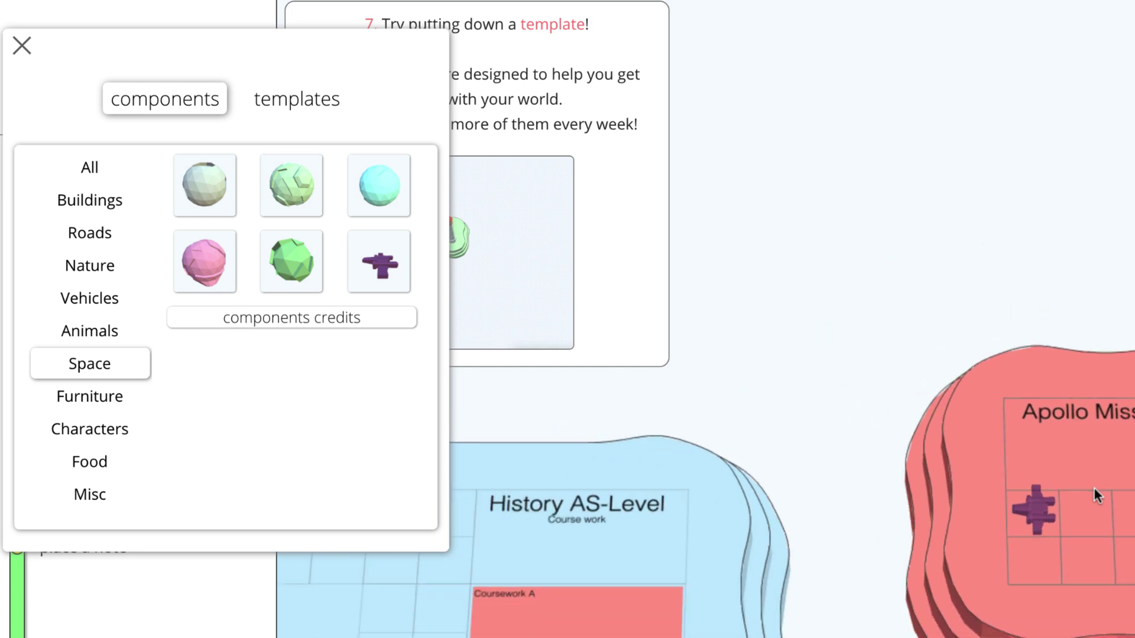
Step: Browse through the Nature components list
left_click(106, 278)
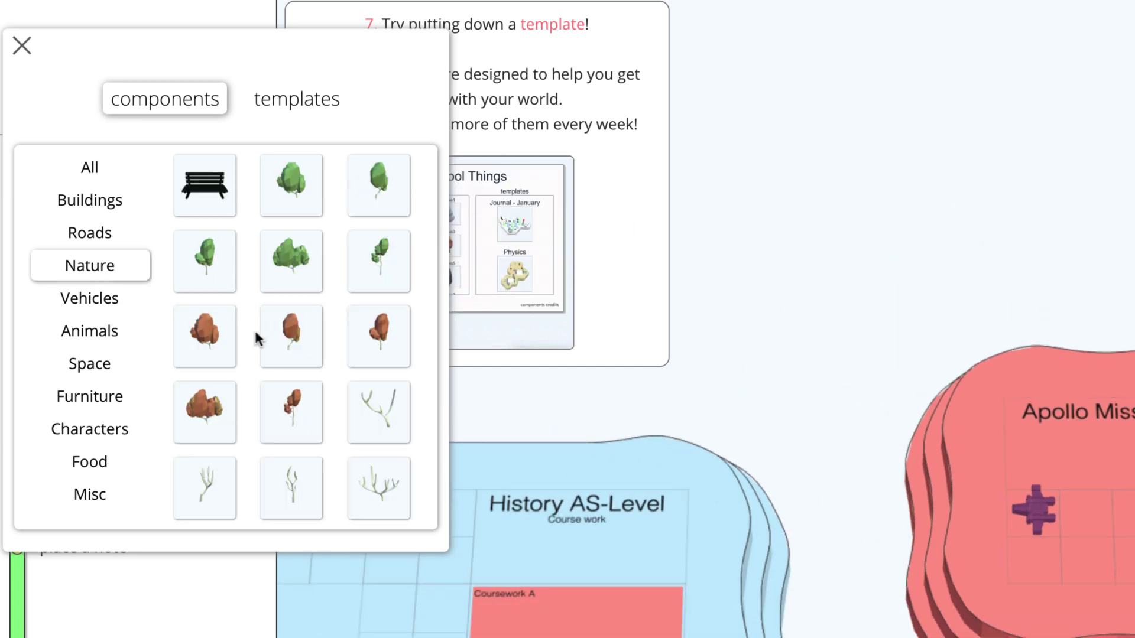
scroll(260, 348, "down", 3)
scroll(260, 348, "down", 3)
scroll(260, 348, "down", 3)
scroll(260, 347, "down", 3)
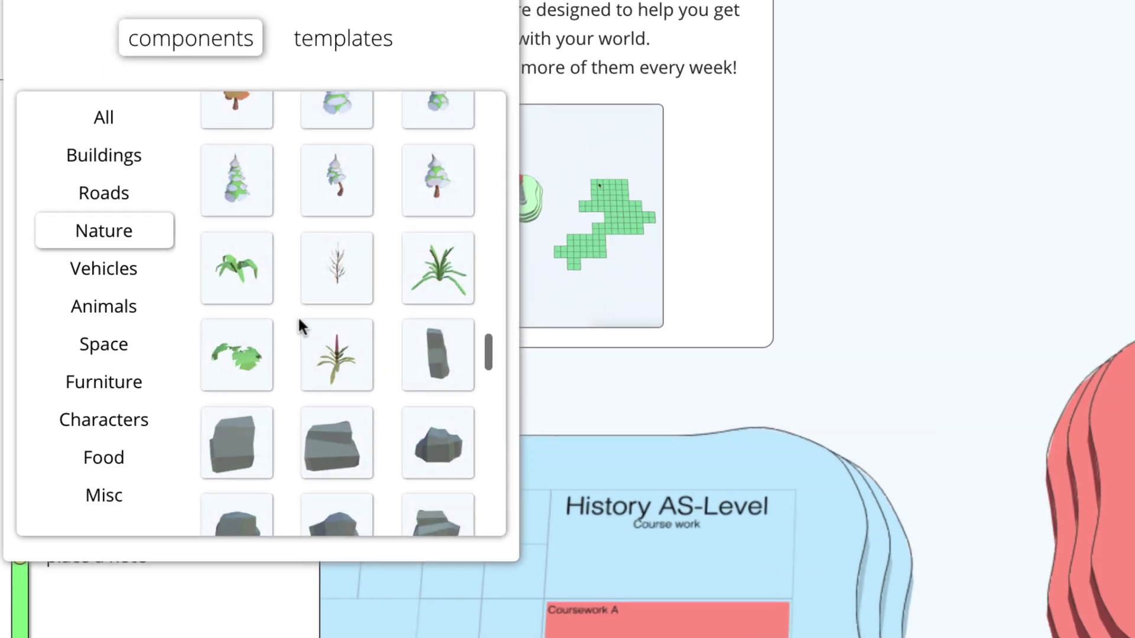
scroll(301, 319, "down", 3)
scroll(317, 311, "down", 3)
scroll(317, 310, "down", 3)
scroll(317, 310, "down", 2)
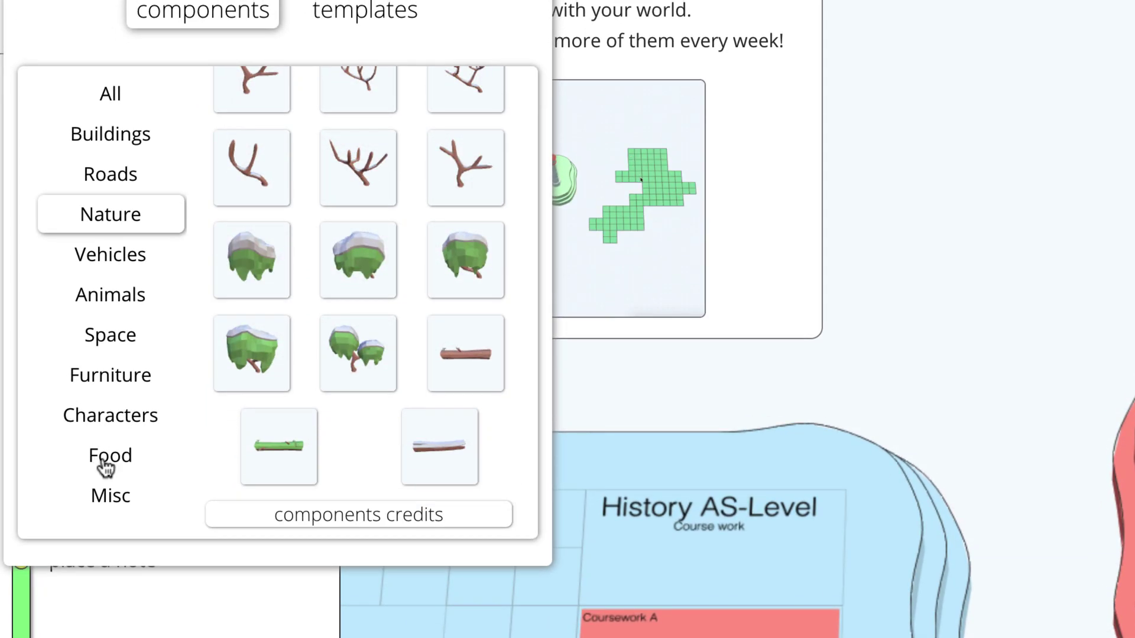
Step: Browse the Food and Furniture components without adding any
left_click(106, 467)
scroll(320, 283, "up", 2)
scroll(319, 283, "up", 3)
scroll(317, 284, "up", 3)
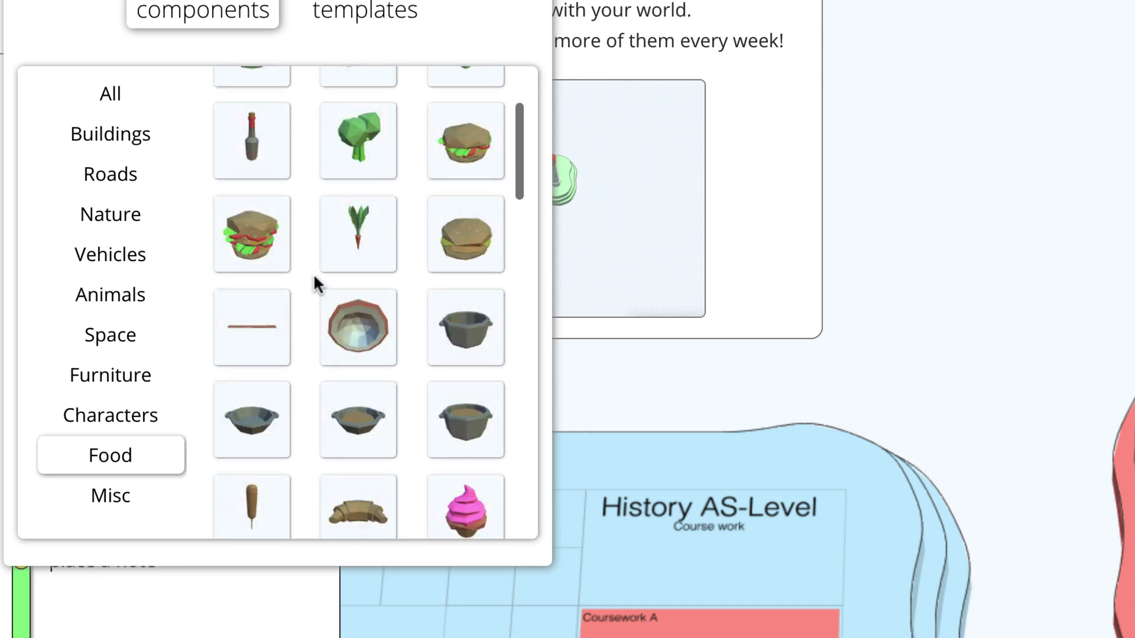
scroll(317, 284, "up", 2)
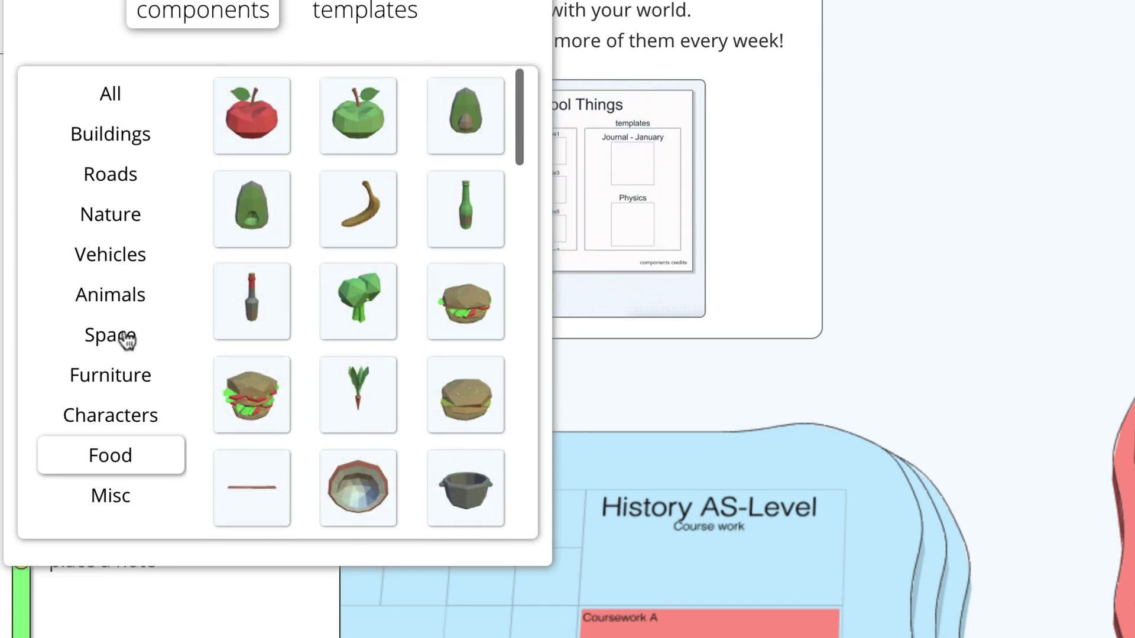
left_click(116, 376)
scroll(331, 378, "down", 3)
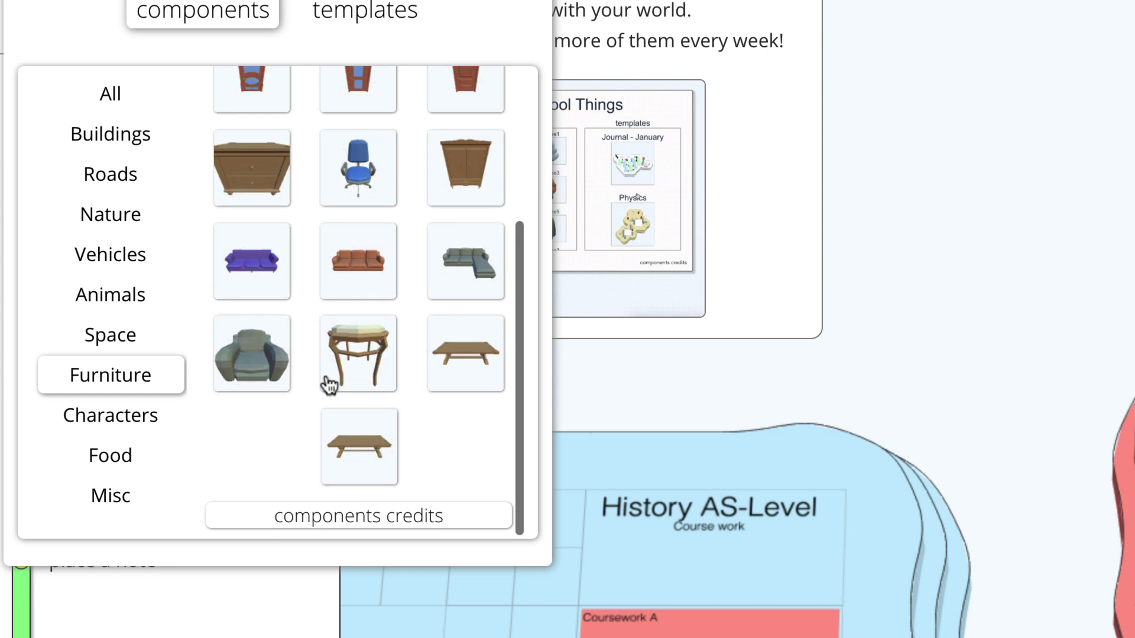
scroll(331, 379, "up", 3)
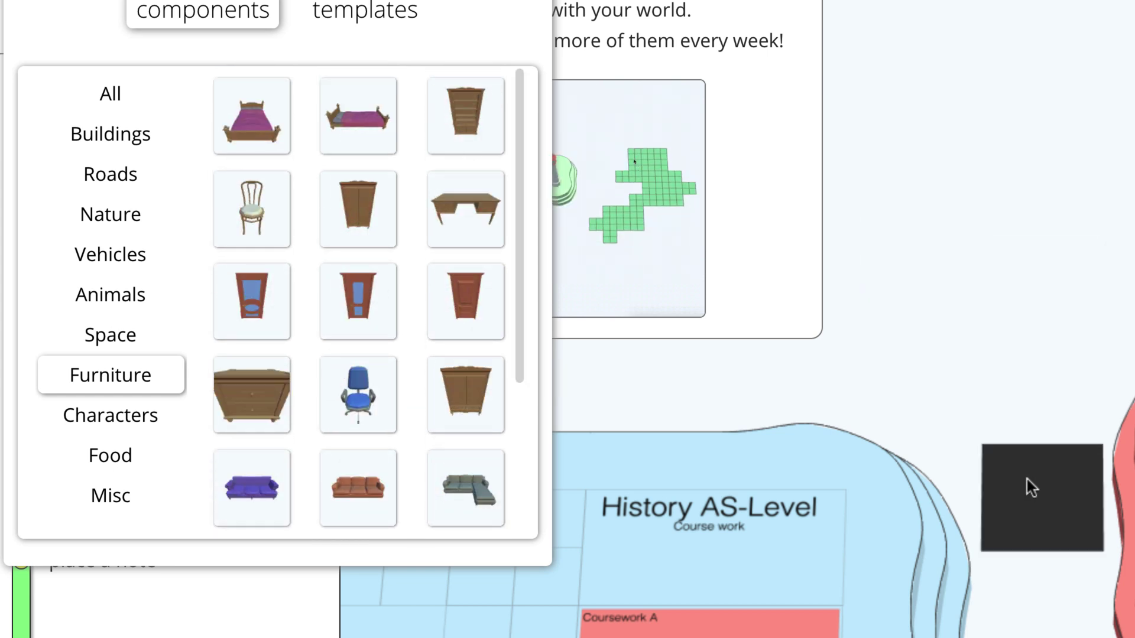
scroll(1026, 480, "down", 3)
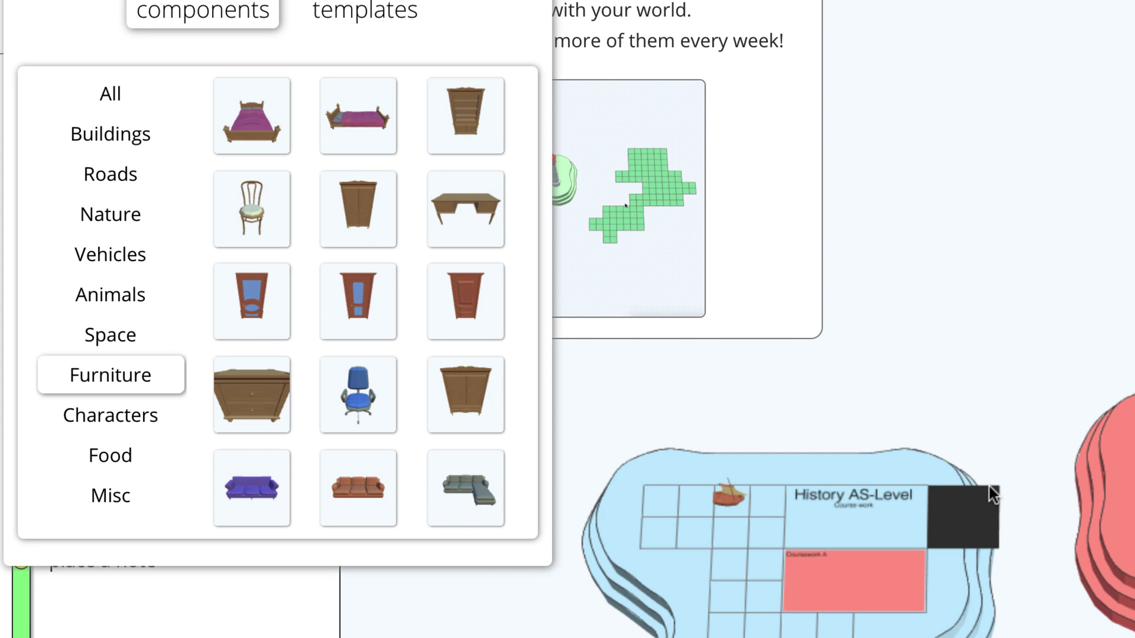
scroll(988, 487, "up", 3)
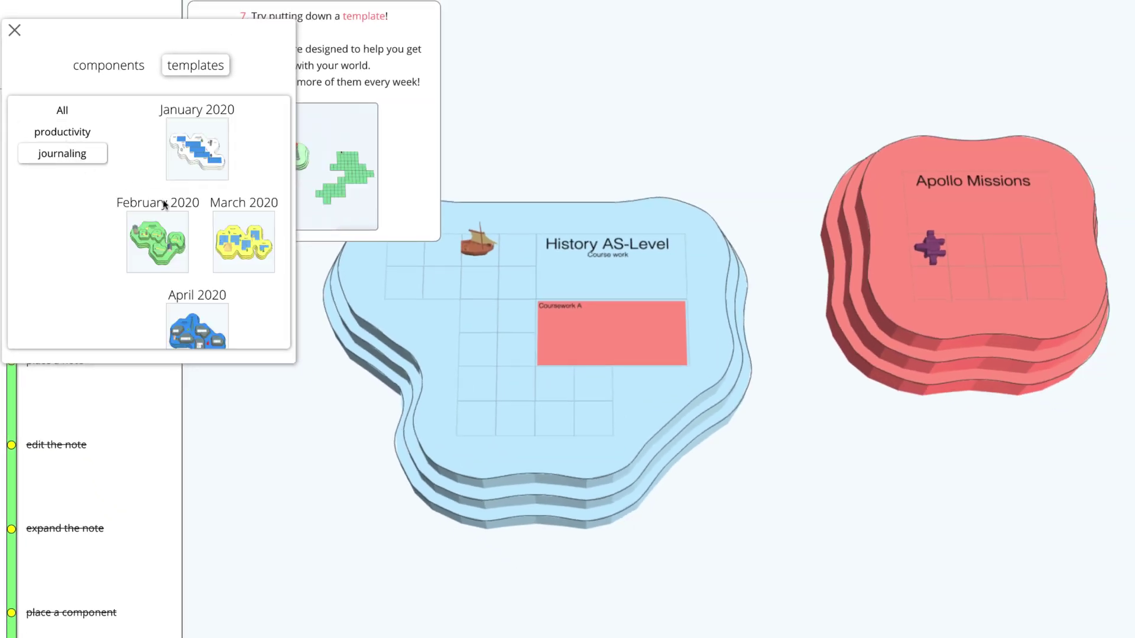
Step: Drag the March 2020 journaling template onto the map above History AS-Level
scroll(171, 224, "down", 1)
scroll(174, 226, "up", 1)
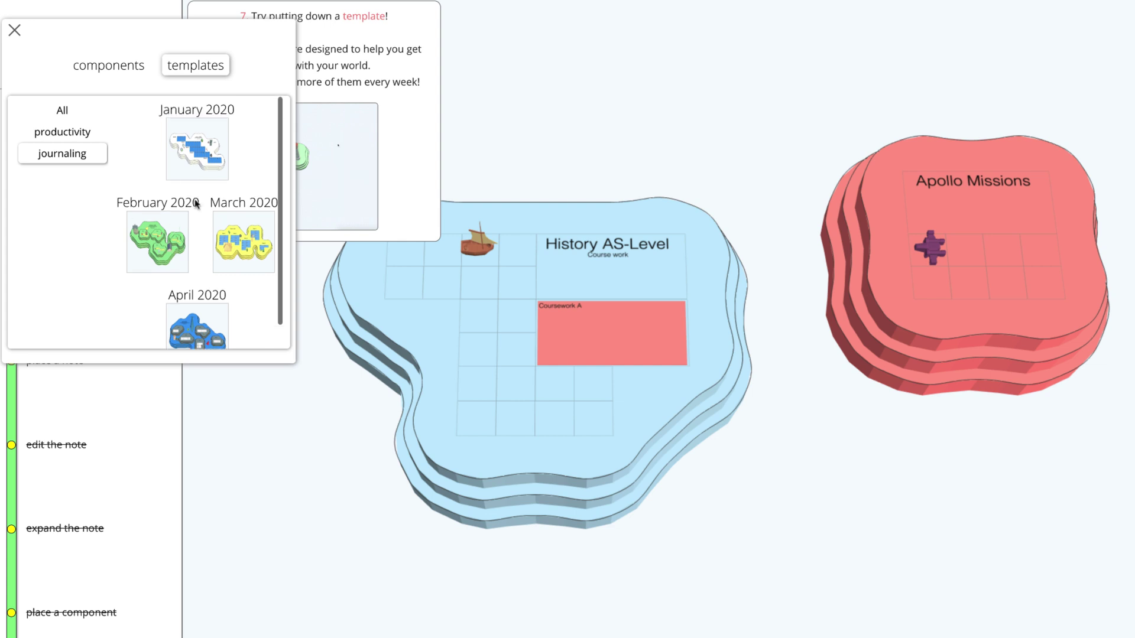
scroll(201, 184, "down", 1)
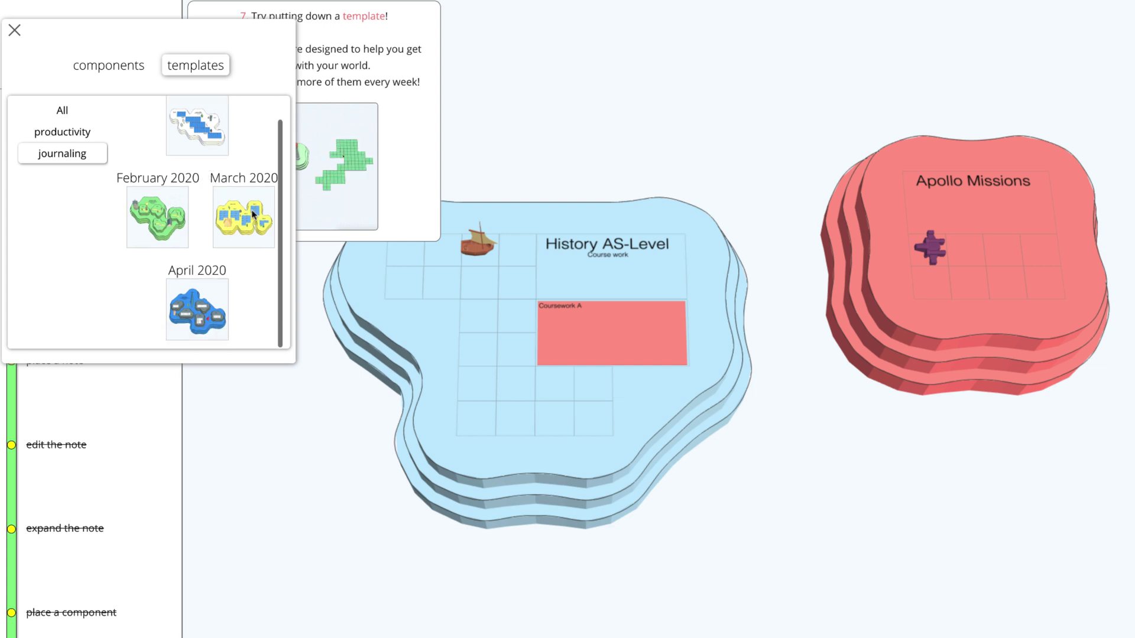
mouse_move(244, 241)
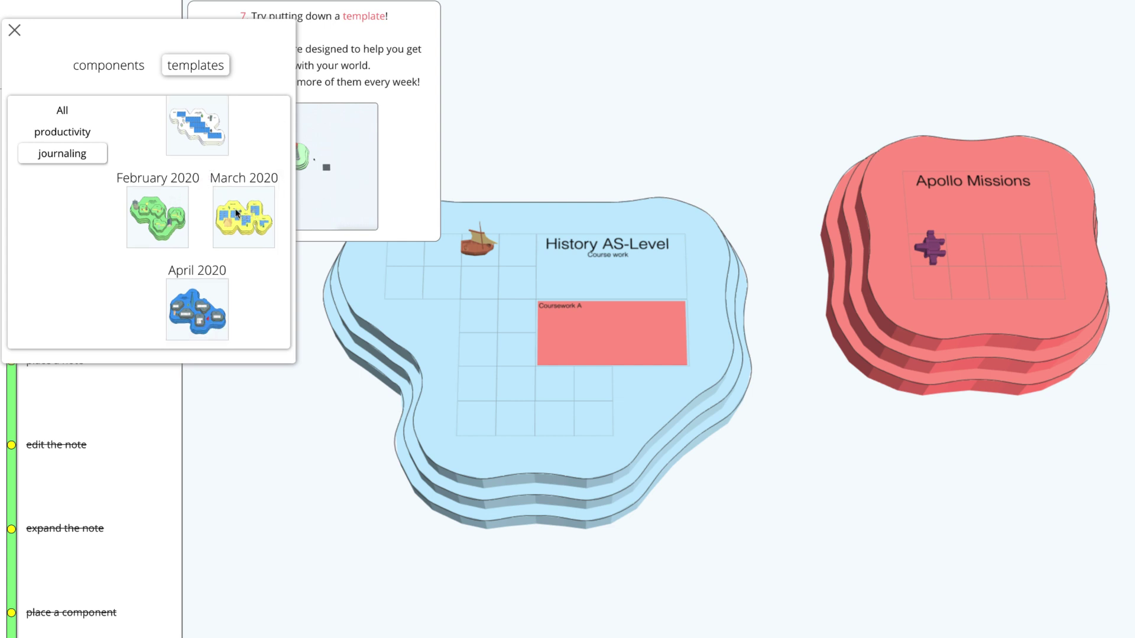
left_click_drag(249, 216, 590, 106)
scroll(590, 106, "down", 5)
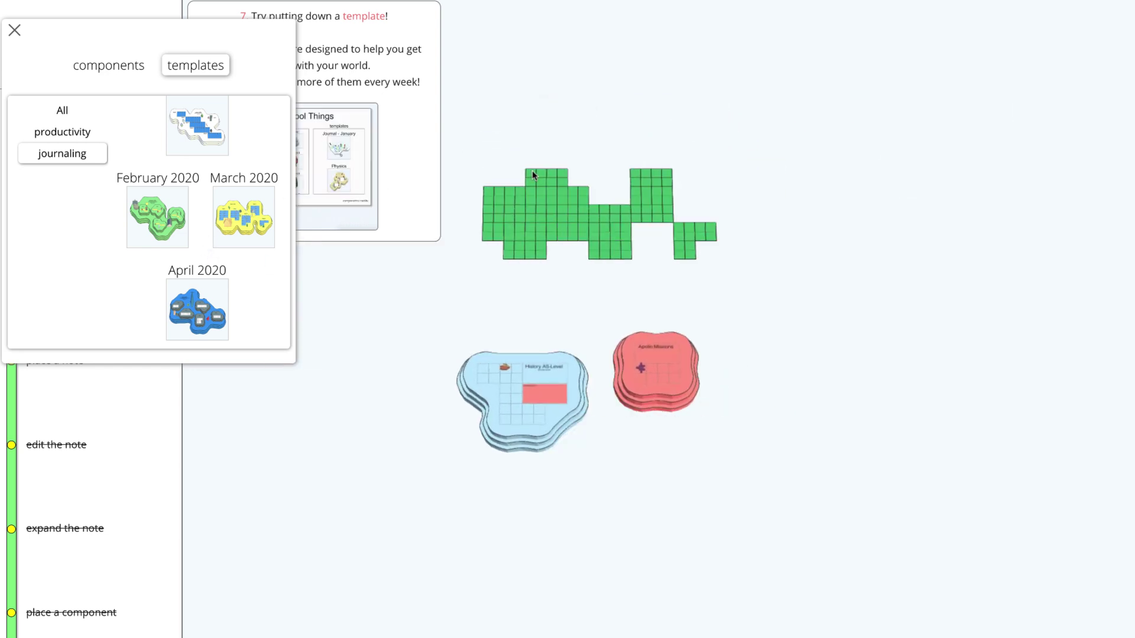
left_click(544, 167)
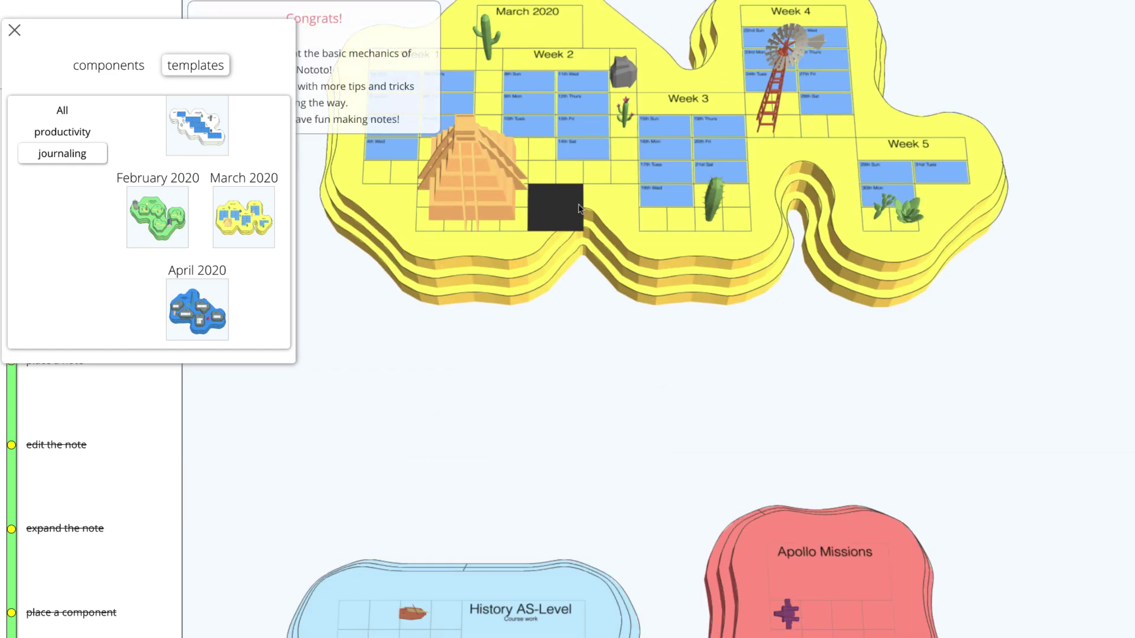
Step: Zoom into the March Week 1 days and open and close an empty day note
scroll(716, 277, "up", 3)
scroll(716, 277, "down", 3)
scroll(717, 276, "down", 2)
mouse_move(690, 286)
left_mouse_down()
mouse_move(750, 343)
mouse_move(929, 355)
left_mouse_up()
scroll(739, 342, "up", 5)
left_click(472, 223)
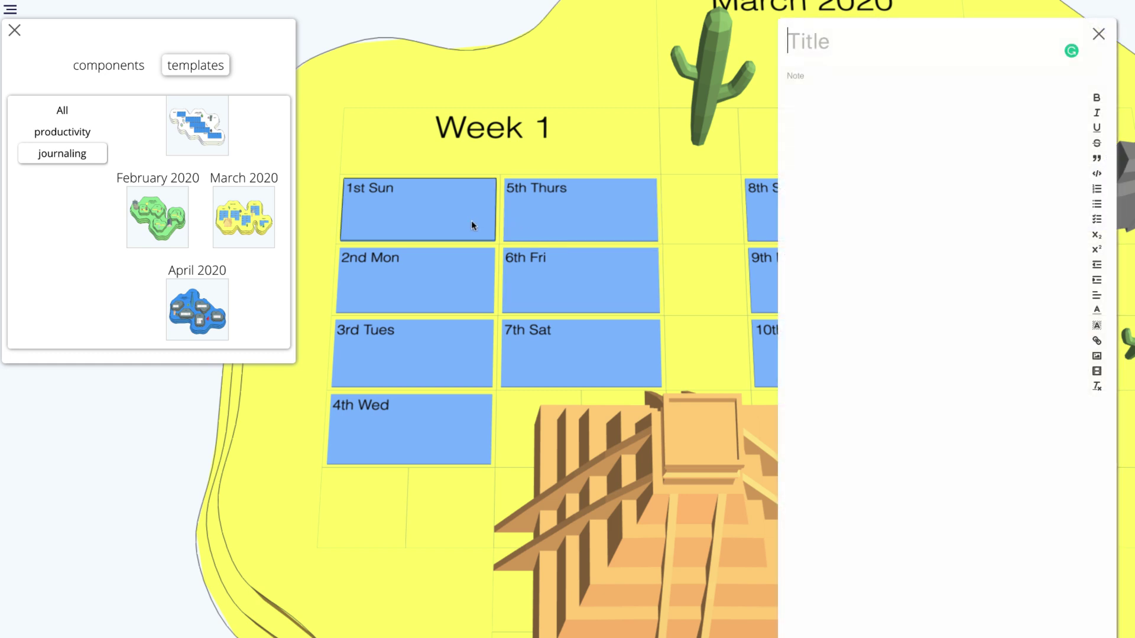
left_click(1099, 33)
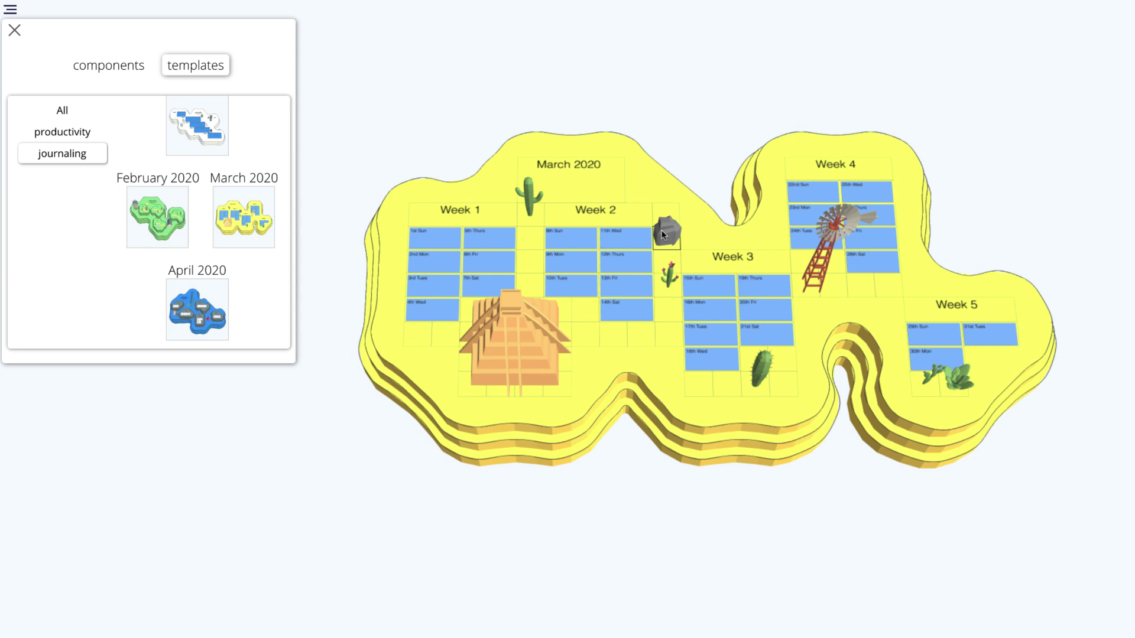
Step: Drag a blank tile over the March island and open and close another note
left_click_drag(661, 231, 655, 375)
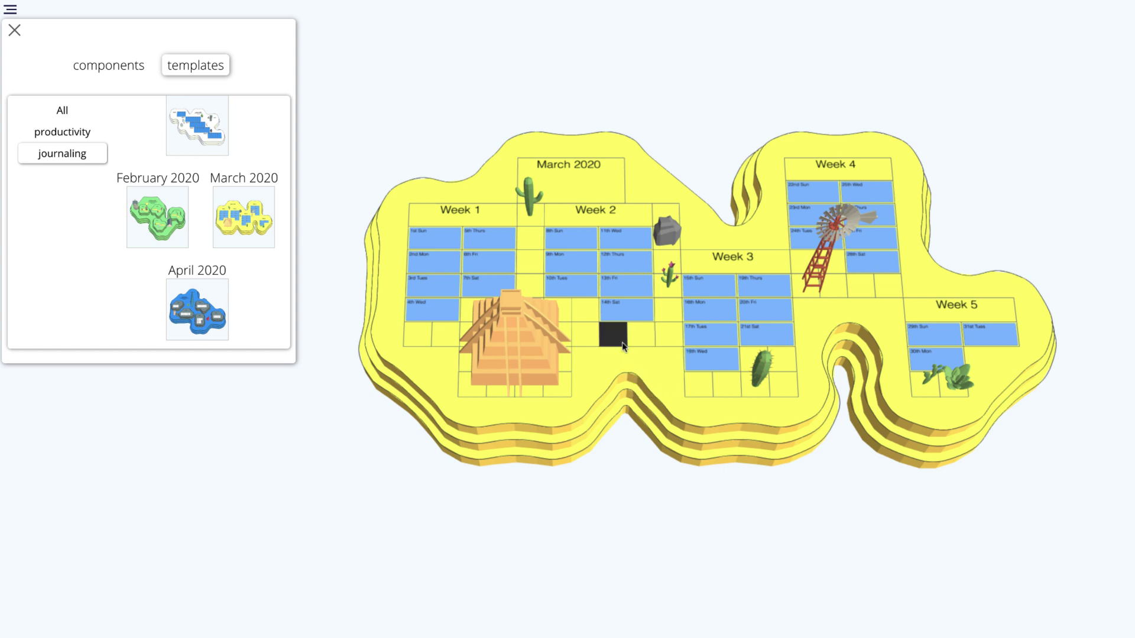
scroll(615, 334, "up", 3)
left_click(343, 203)
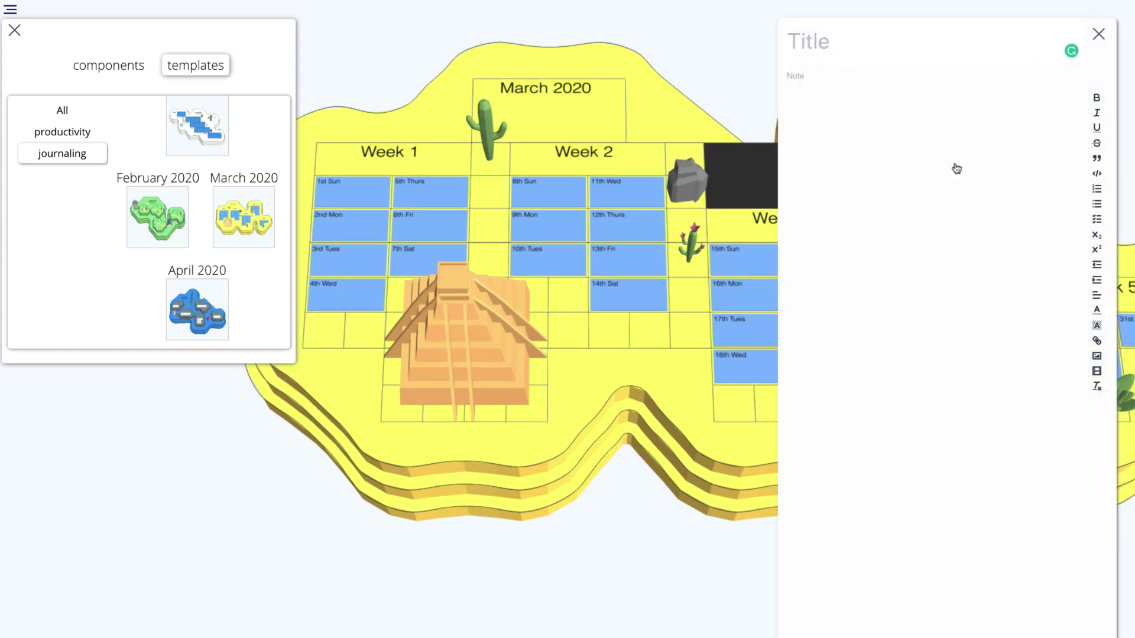
left_click(1098, 34)
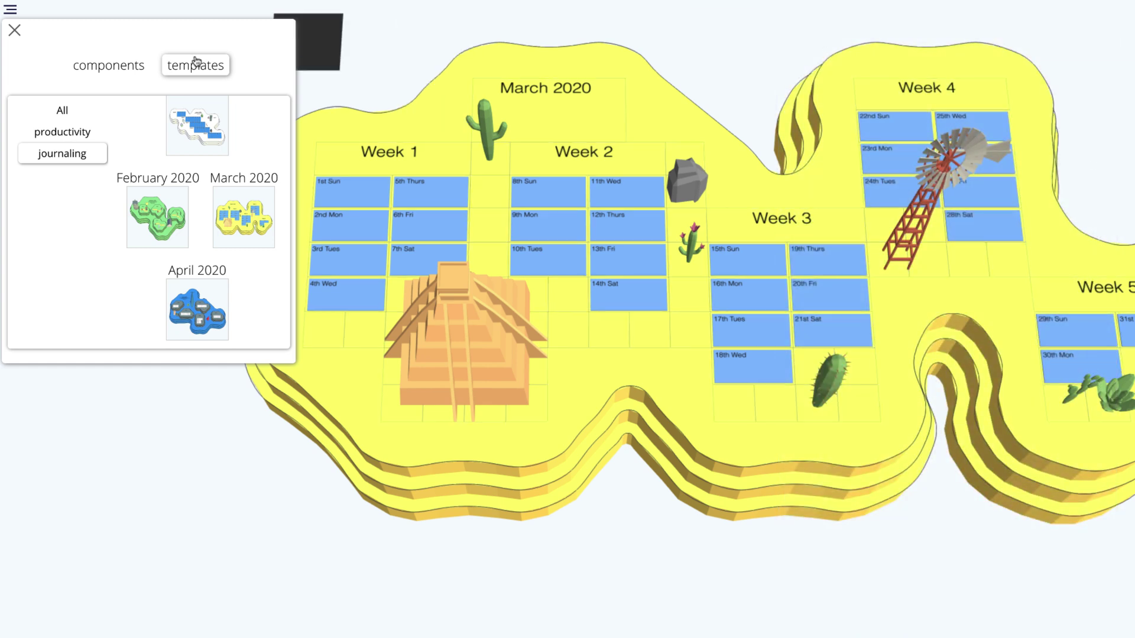
scroll(202, 153, "up", 1)
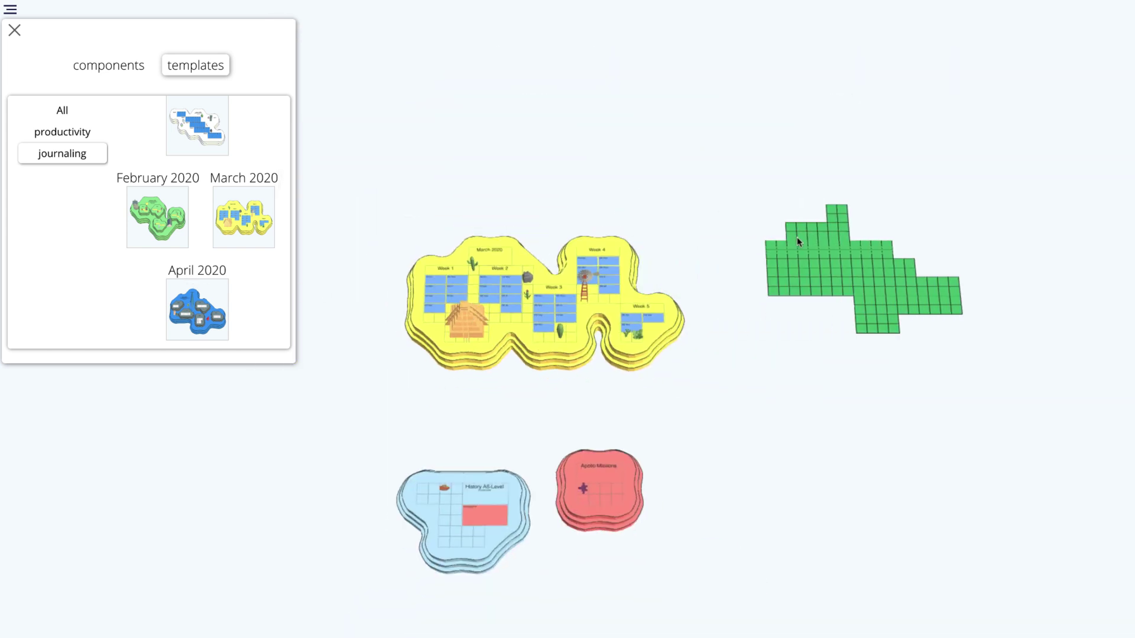
Step: Drop the April 2020 template on the map beside the March 2020 island
left_click(800, 272)
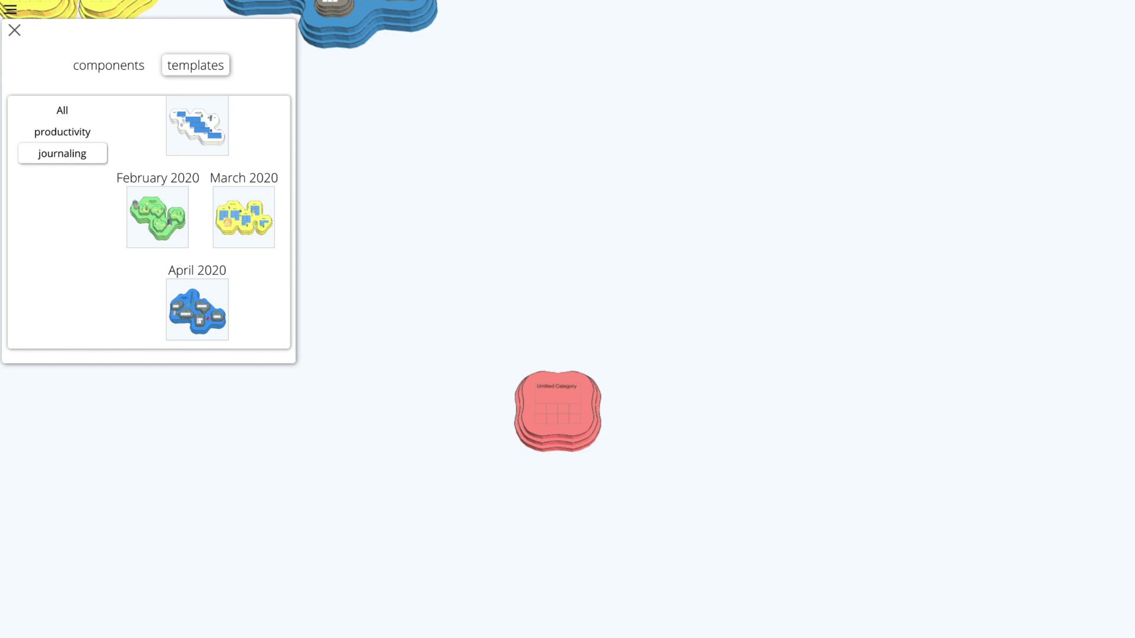
Step: Show the Roads components and pan the map between the journal, History and Apollo islands
left_click(116, 62)
left_click(49, 156)
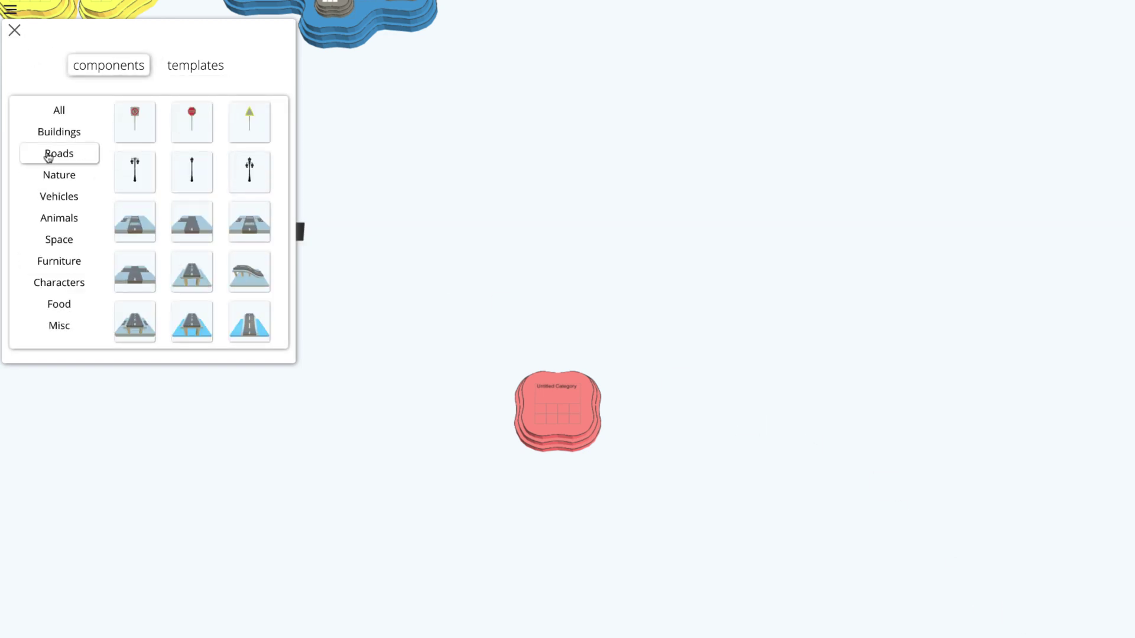
left_click_drag(398, 271, 656, 358)
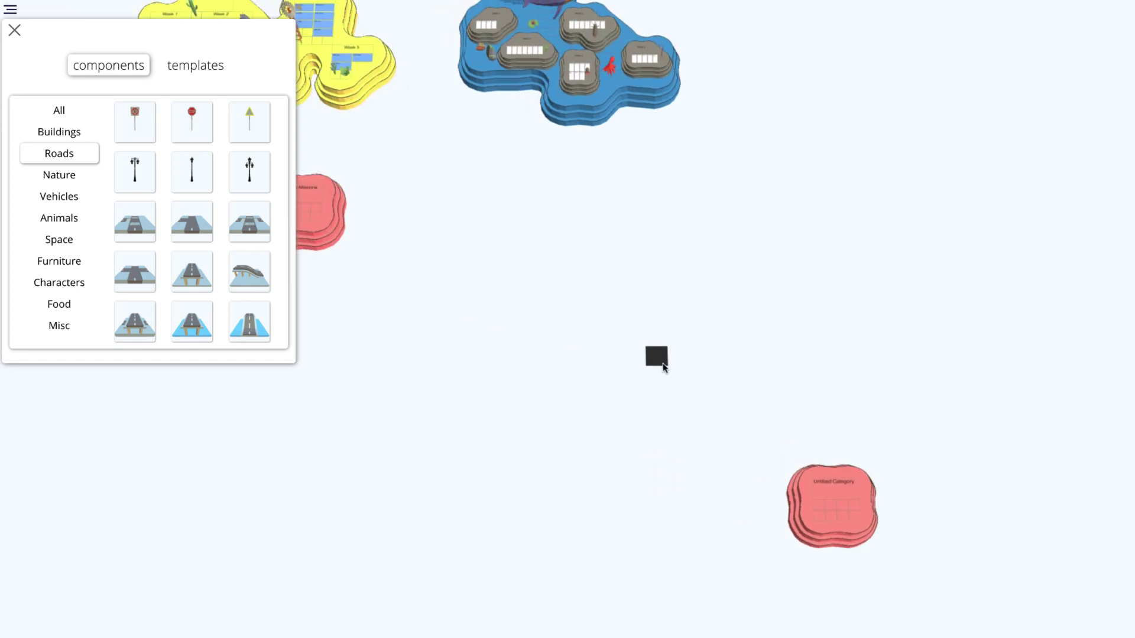
left_click_drag(405, 212, 520, 399)
scroll(540, 284, "up", 5)
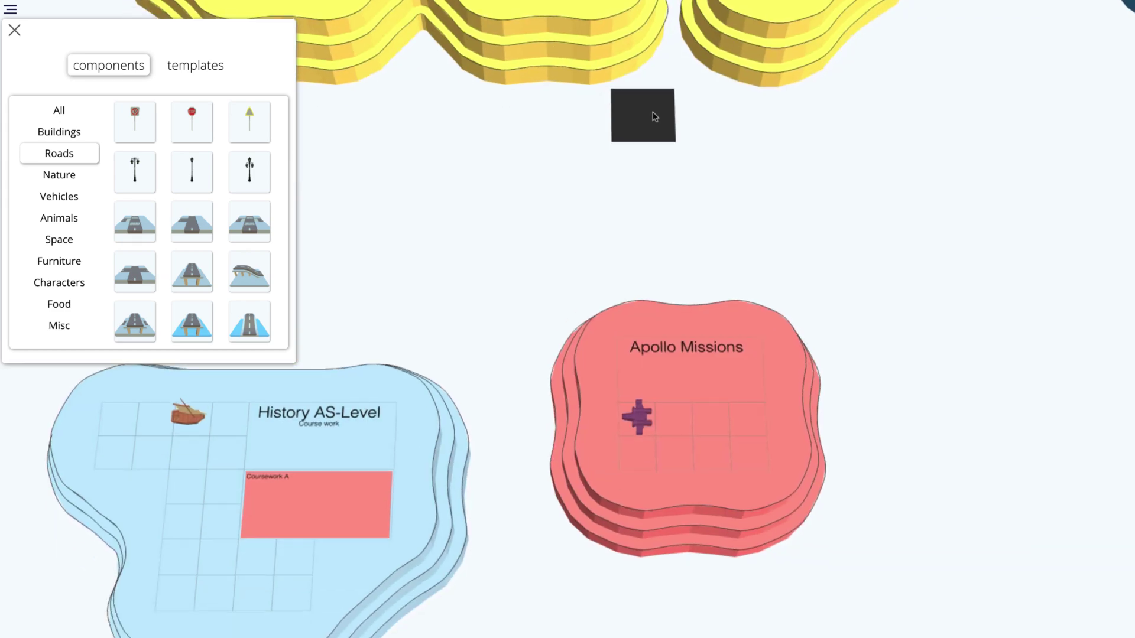
mouse_move(510, 339)
left_mouse_down()
mouse_move(442, 297)
mouse_move(567, 376)
left_mouse_up()
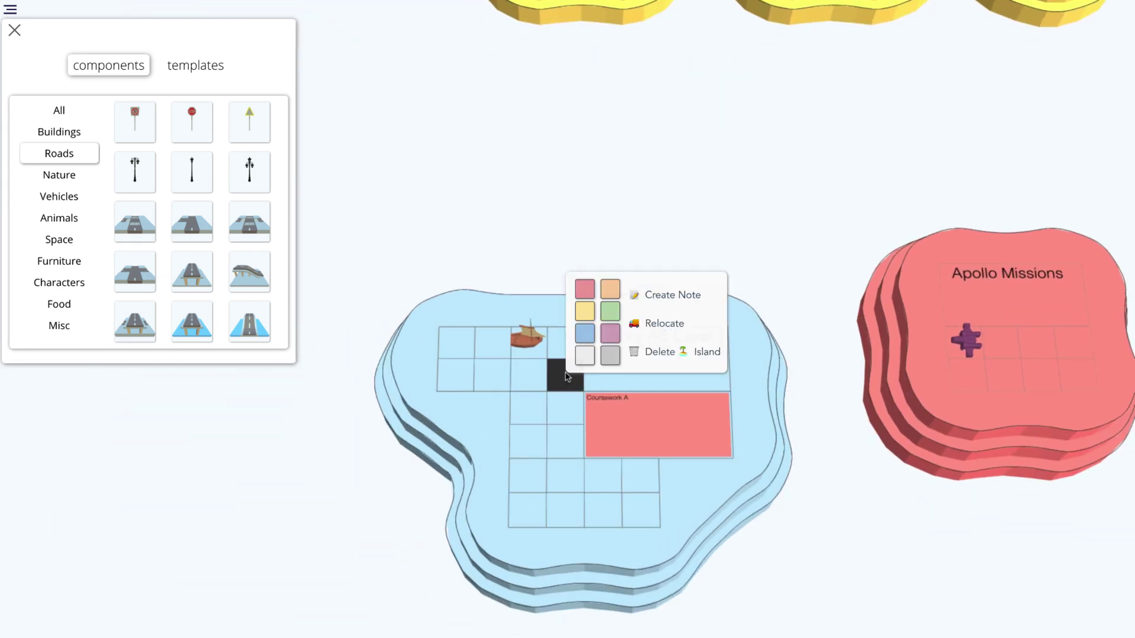
Step: Create a new Untitled Note on the History island and colour it green
left_click(663, 296)
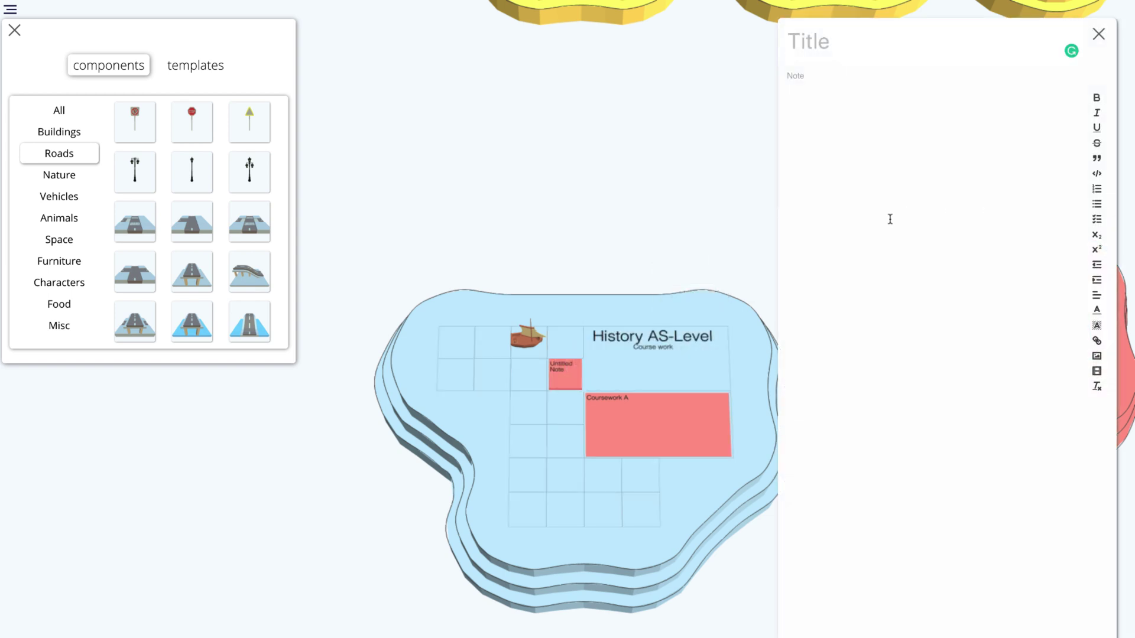
left_click(567, 375)
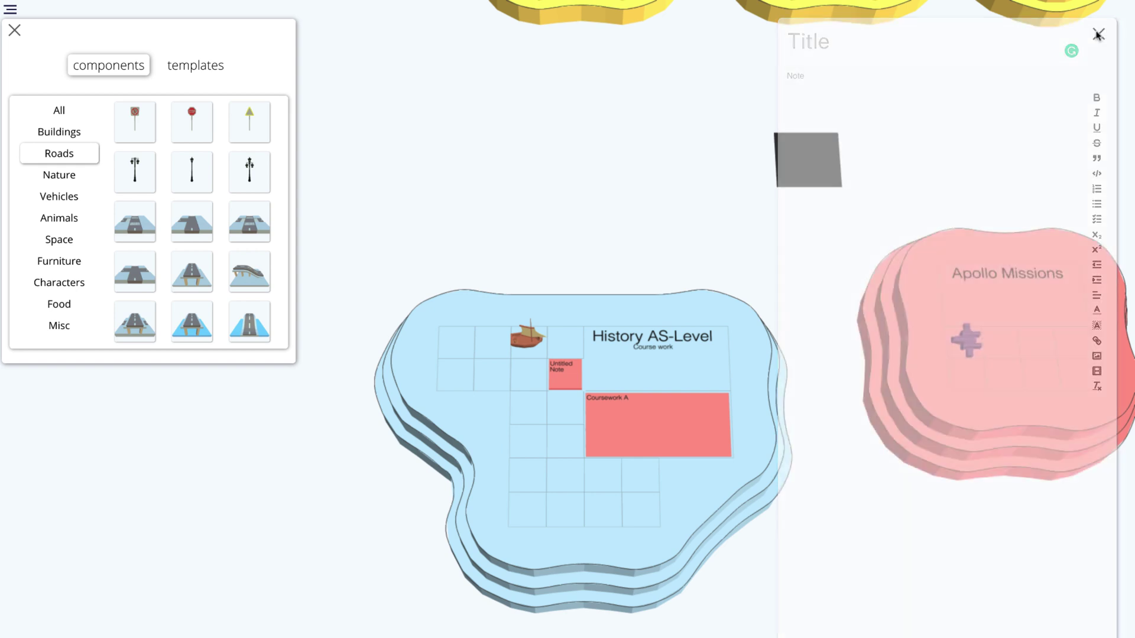
left_click(565, 375)
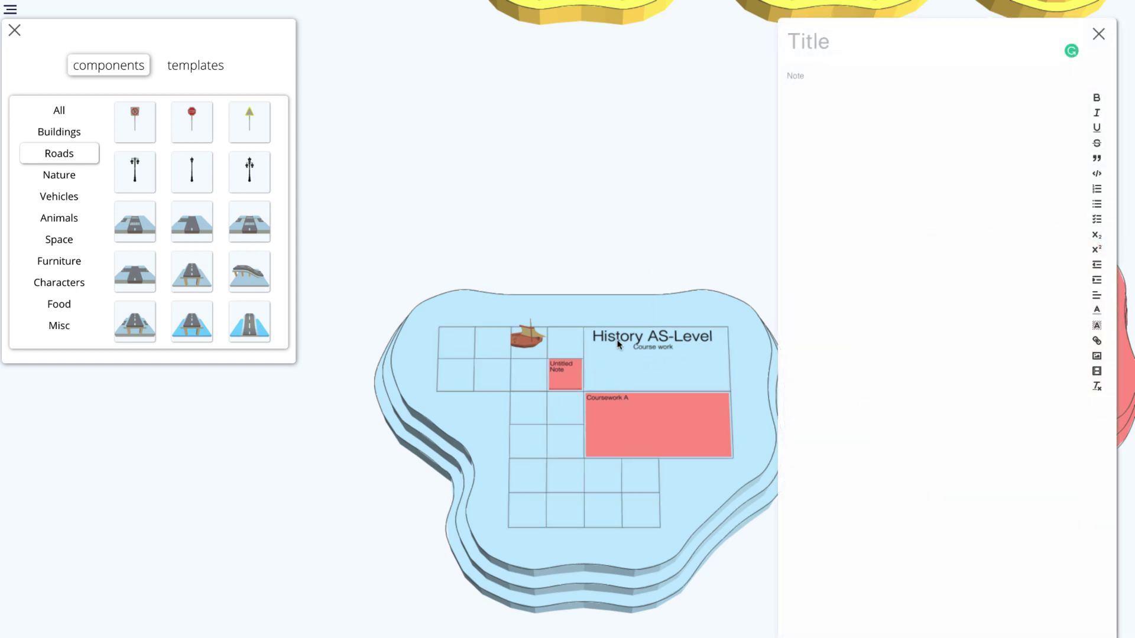
right_click(556, 380)
left_click(595, 319)
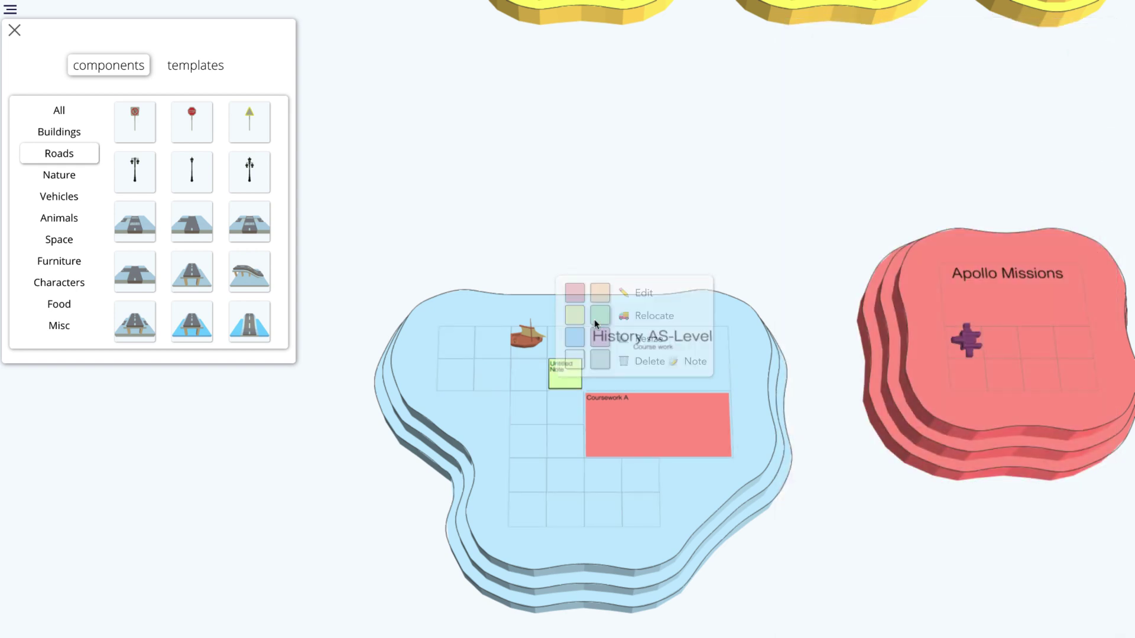
Step: Change the Coursework A note's colour from red to white
right_click(609, 405)
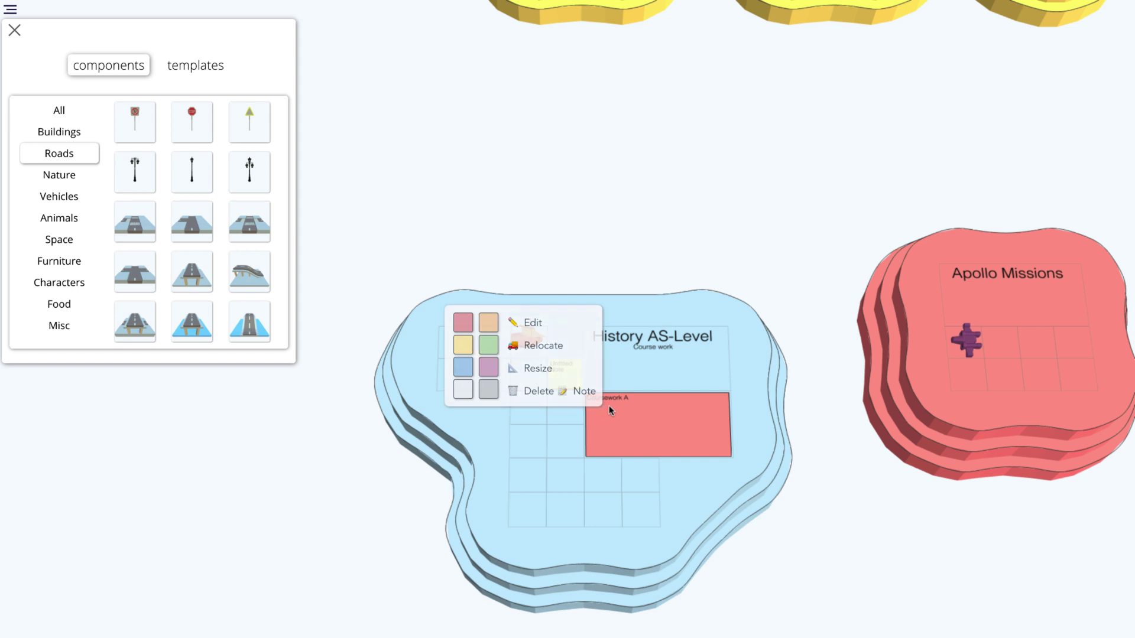
right_click(666, 428)
left_click(536, 409)
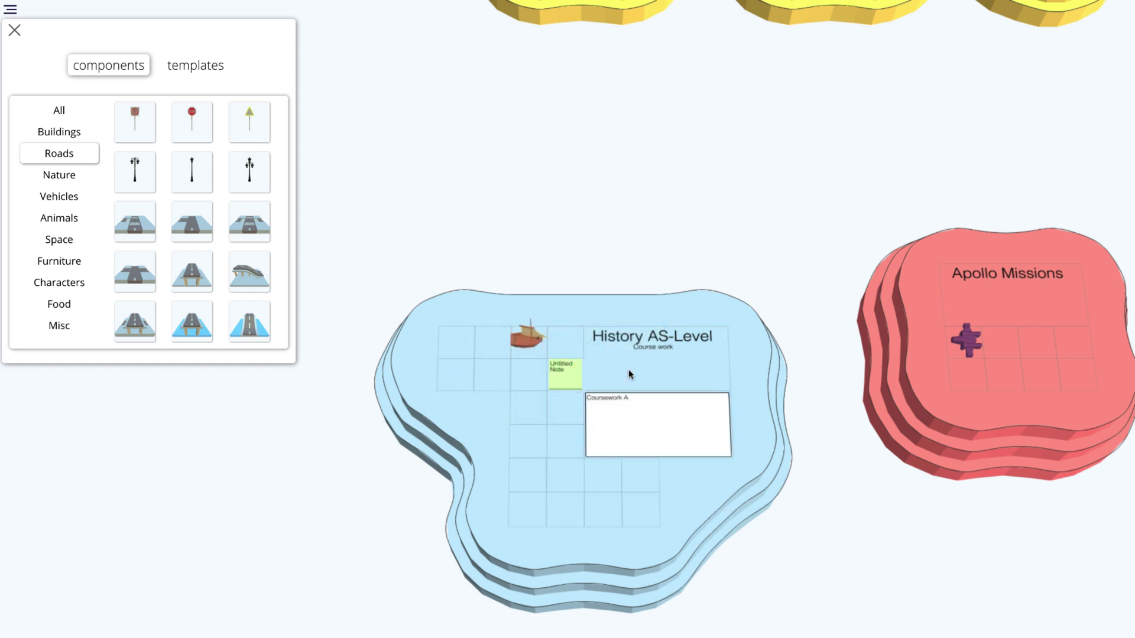
left_click_drag(565, 376, 490, 428)
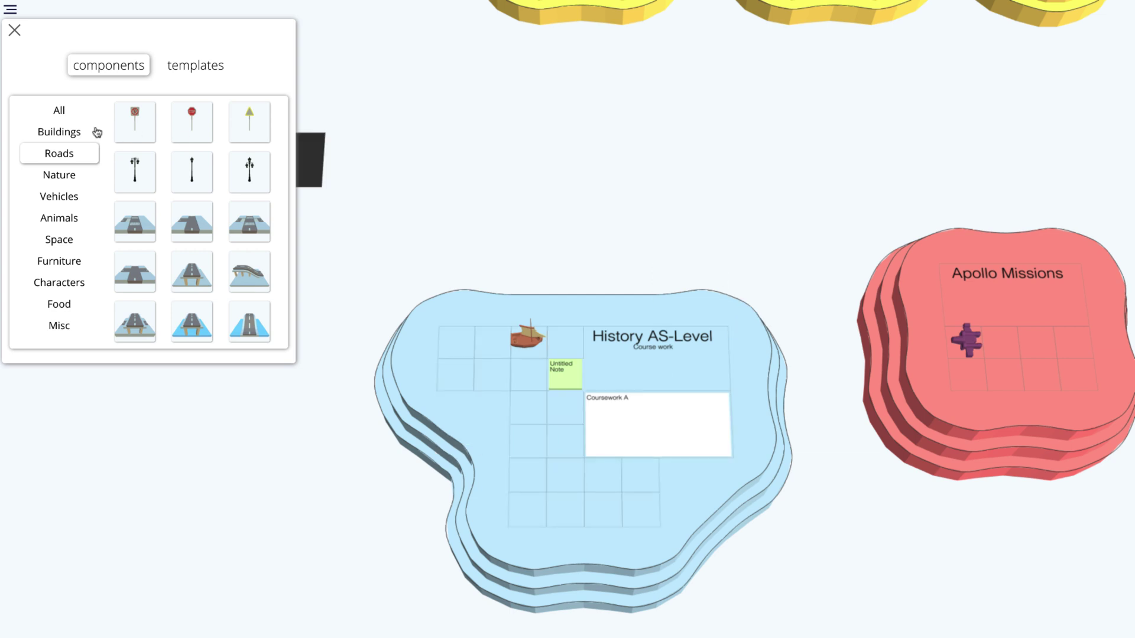
Step: Title the green note 'Home work' and add a checklist item to its body
left_click(15, 30)
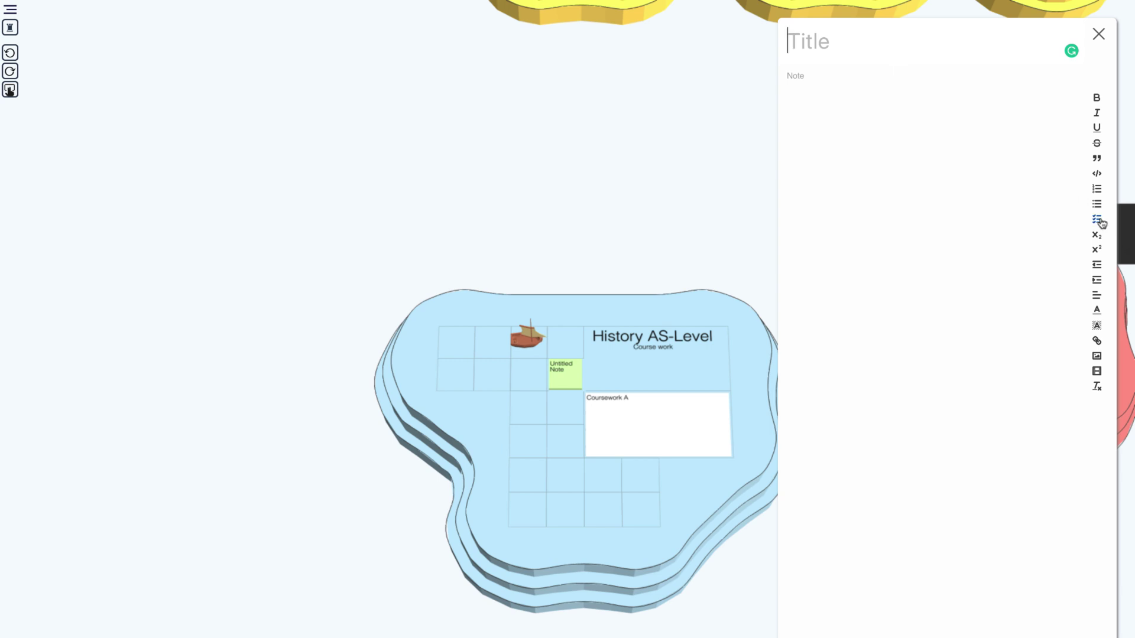
type("Home")
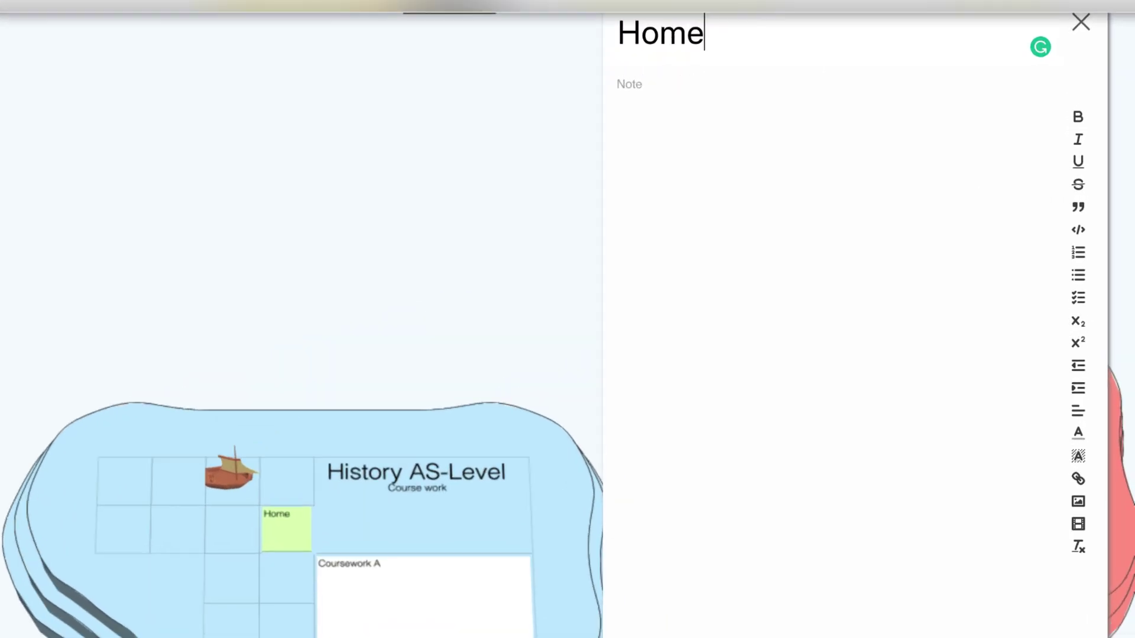
type(" work")
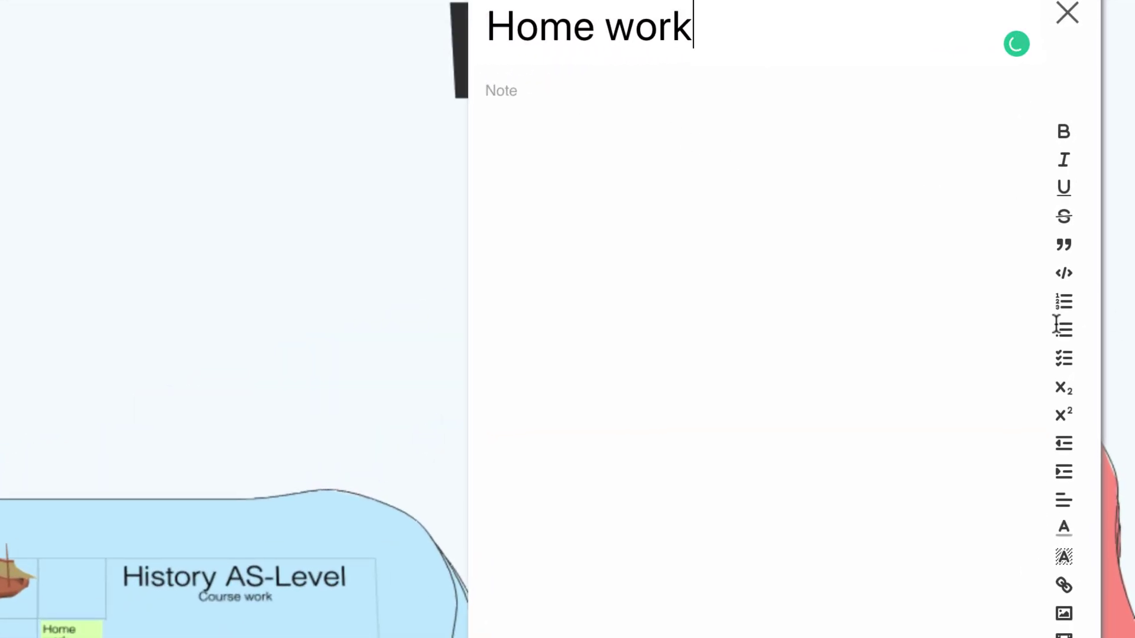
left_click(775, 183)
left_click(1064, 358)
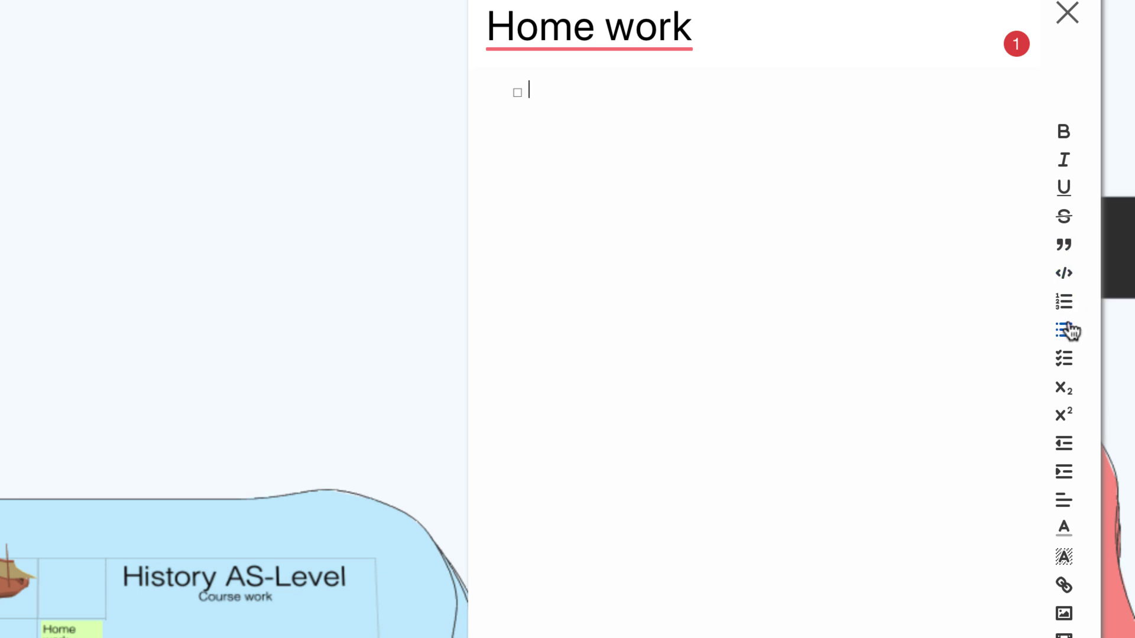
key("Escape")
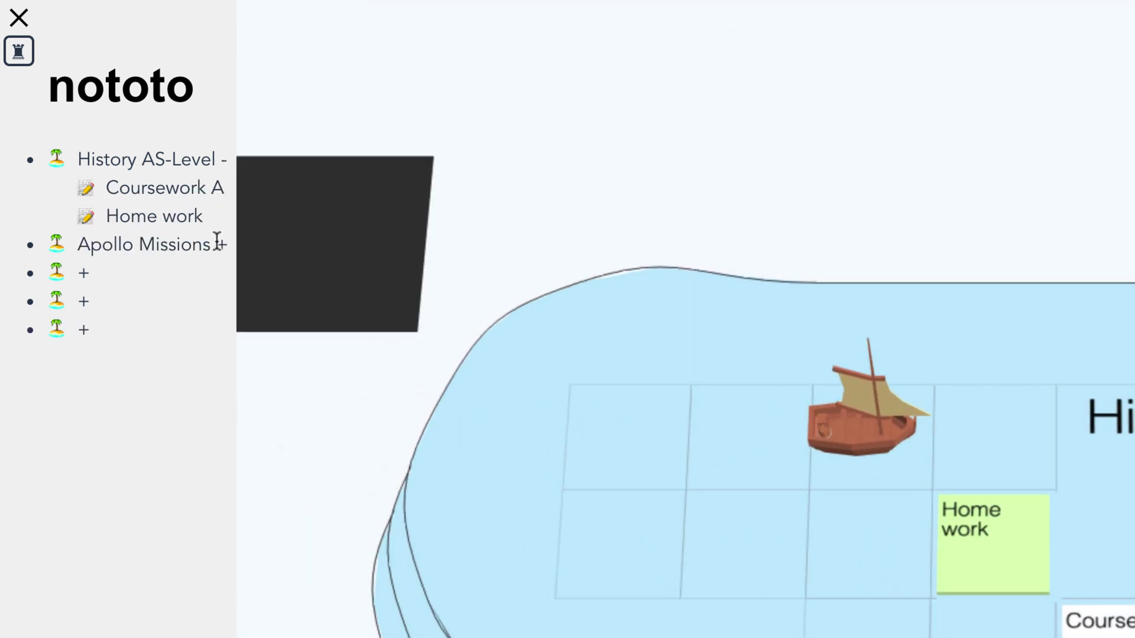
Step: Expand Apollo Missions in the sidebar outline and scroll down to the bottom links
left_click(221, 244)
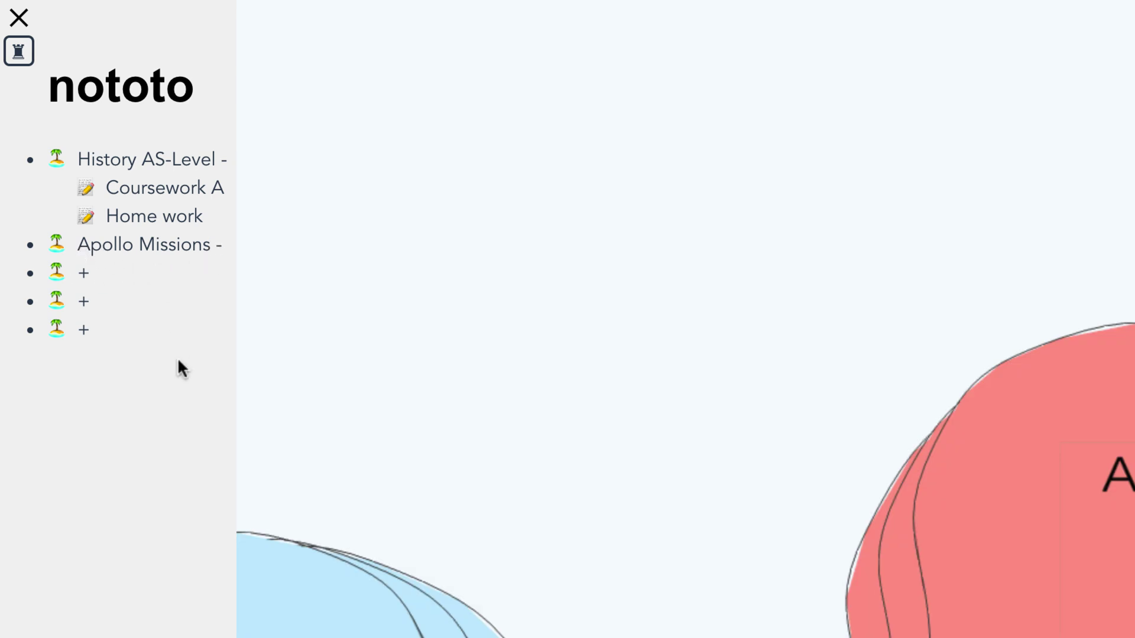
scroll(170, 454, "down", 5)
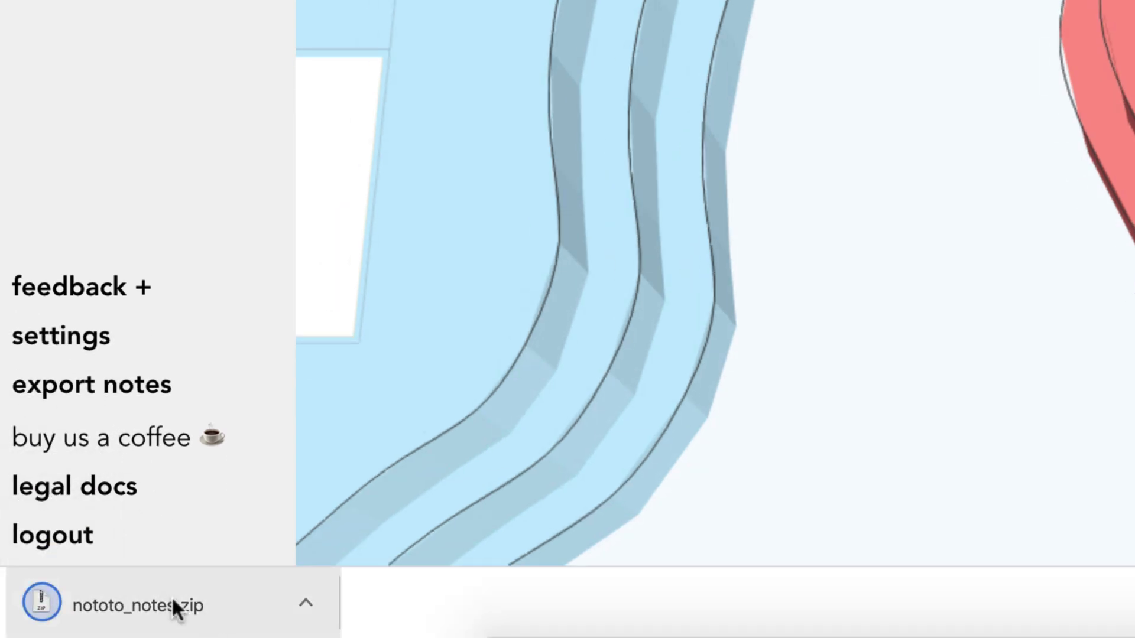
Step: Open the exported notes zip archive from the browser's download bar
left_click(173, 597)
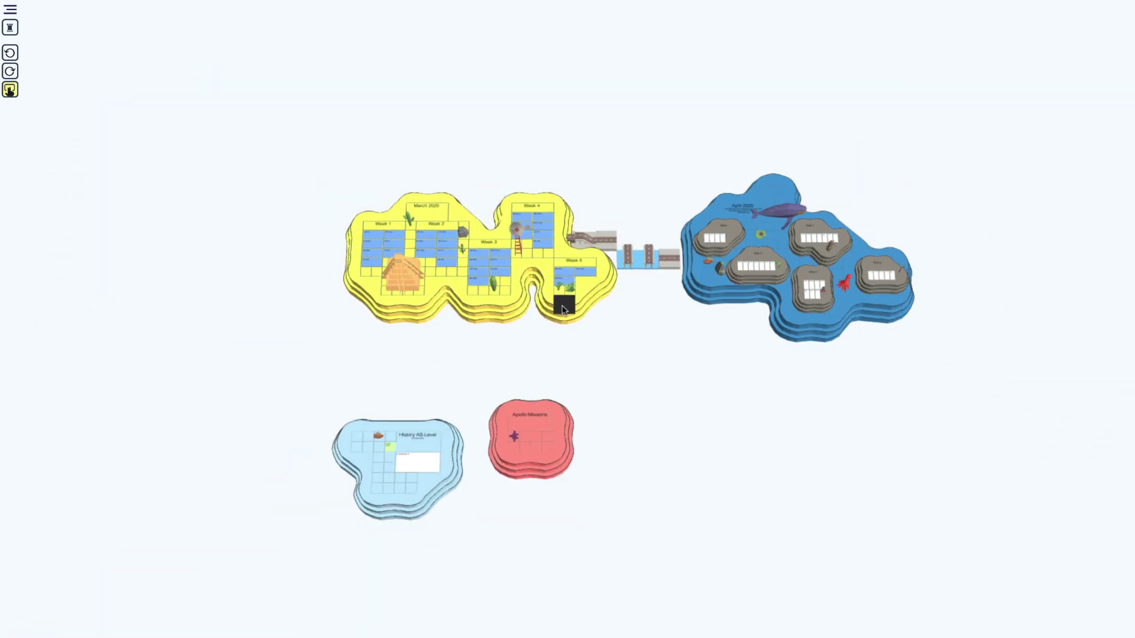
scroll(562, 310, "up", 1)
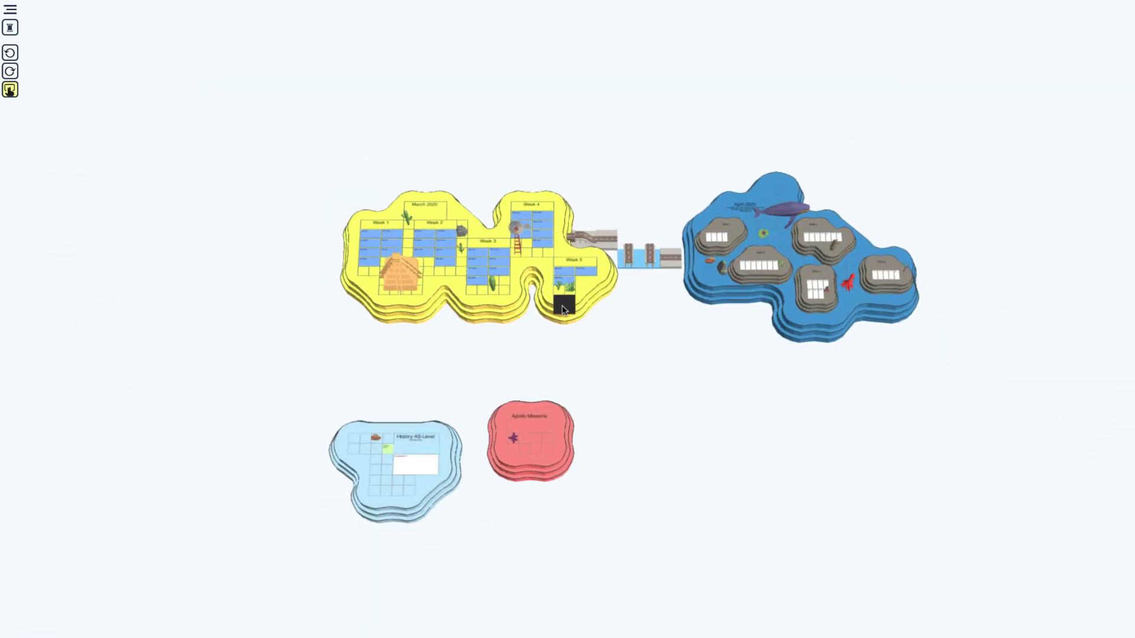